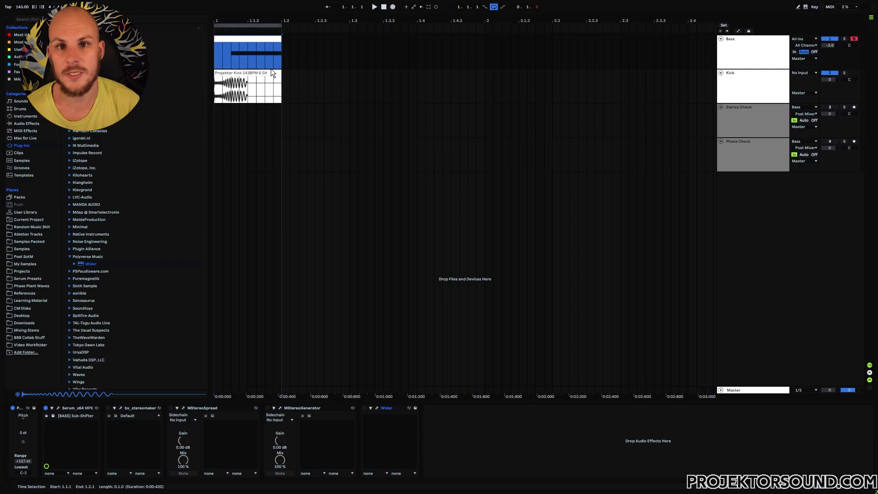
- Select the kick clip and play the looped kick and bass section
{"action": "left_click", "coordinate": [227, 91]}
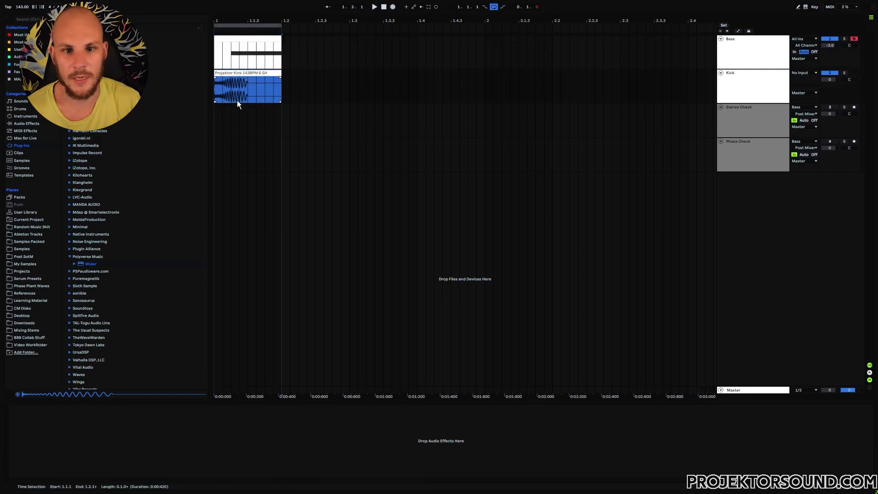
{"action": "key", "text": "space"}
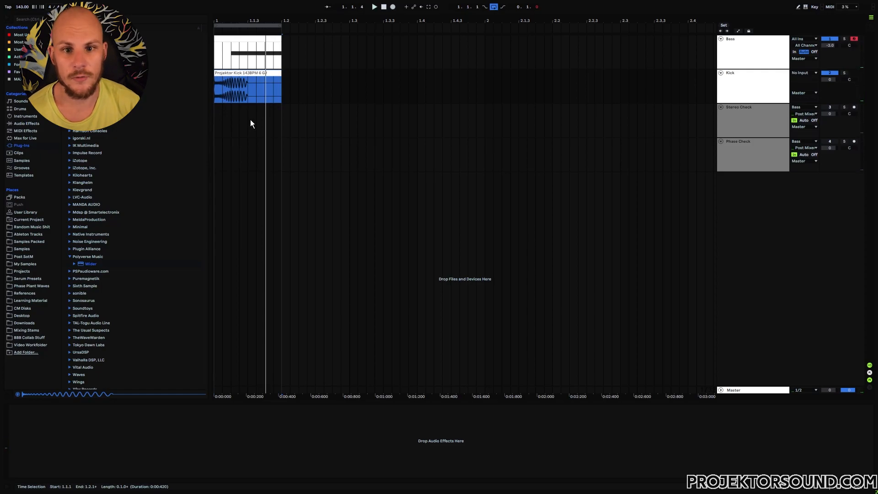
- Inspect the Stereo Check track's low-band effect rack chain and view its full-range MStereoScope, closing the scope window again
{"action": "left_click", "coordinate": [251, 120]}
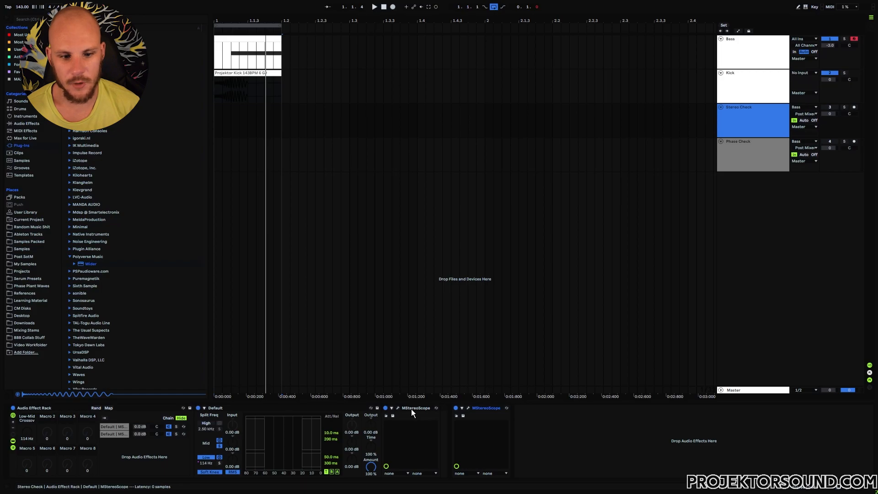
{"action": "left_click", "coordinate": [115, 434]}
{"action": "left_click", "coordinate": [65, 408]}
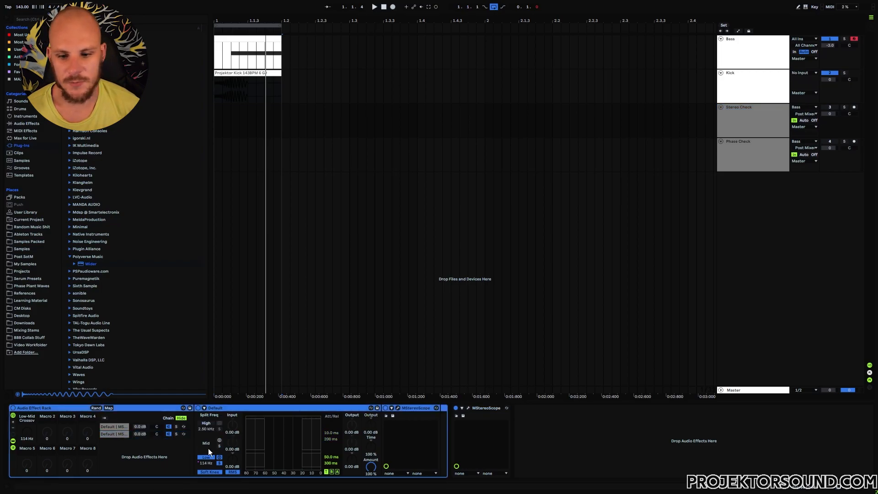
{"action": "left_click", "coordinate": [468, 408]}
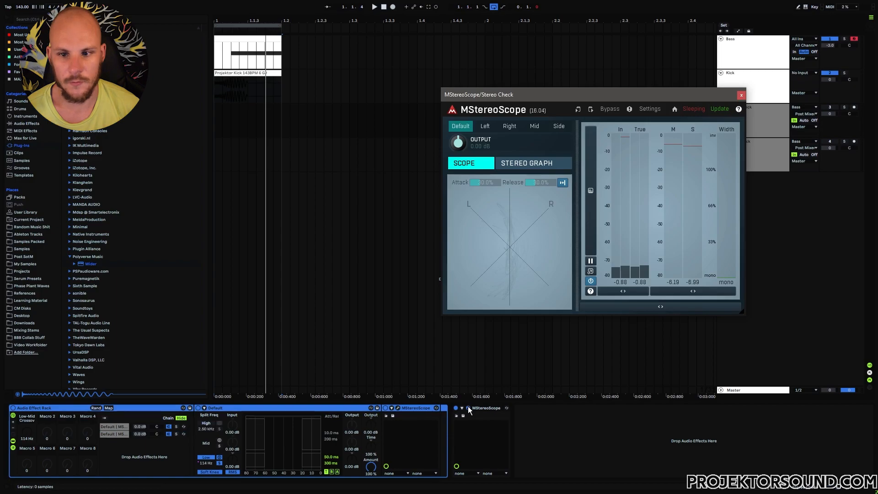
{"action": "left_click", "coordinate": [741, 95]}
- View the PSYSCOPE waveform display on the Phase Check track
{"action": "left_click", "coordinate": [757, 148]}
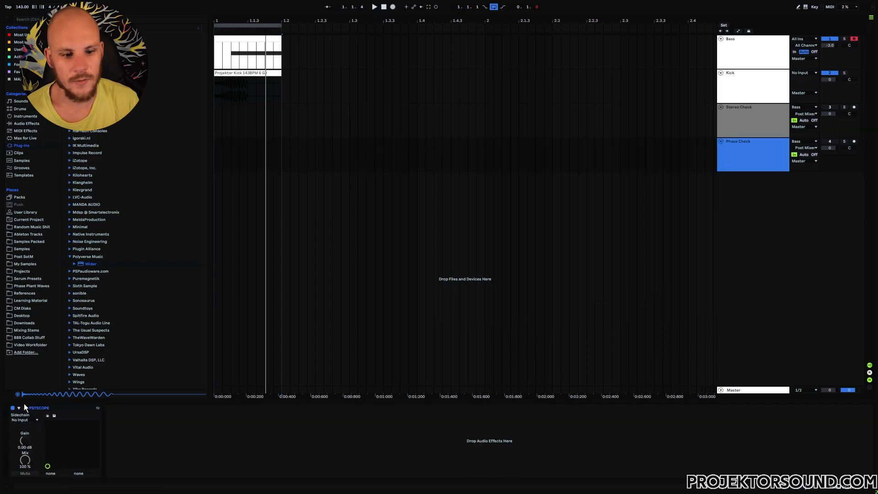
{"action": "left_click", "coordinate": [25, 408]}
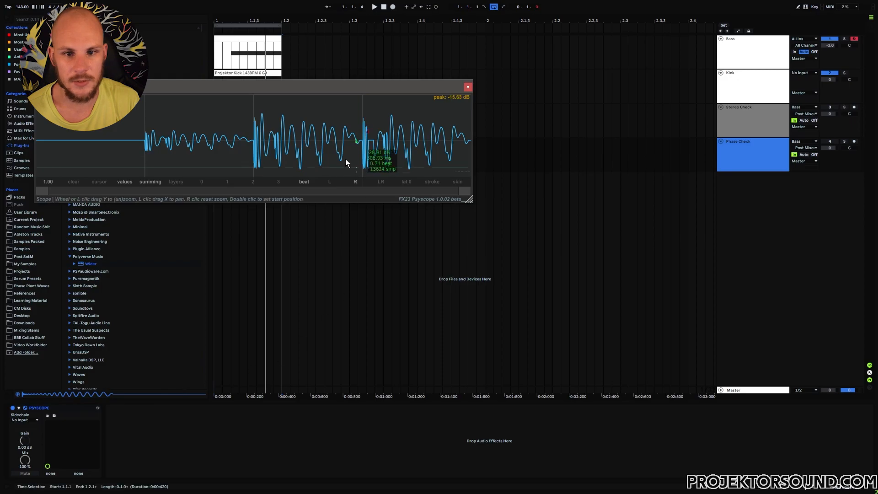
{"action": "left_click", "coordinate": [26, 408]}
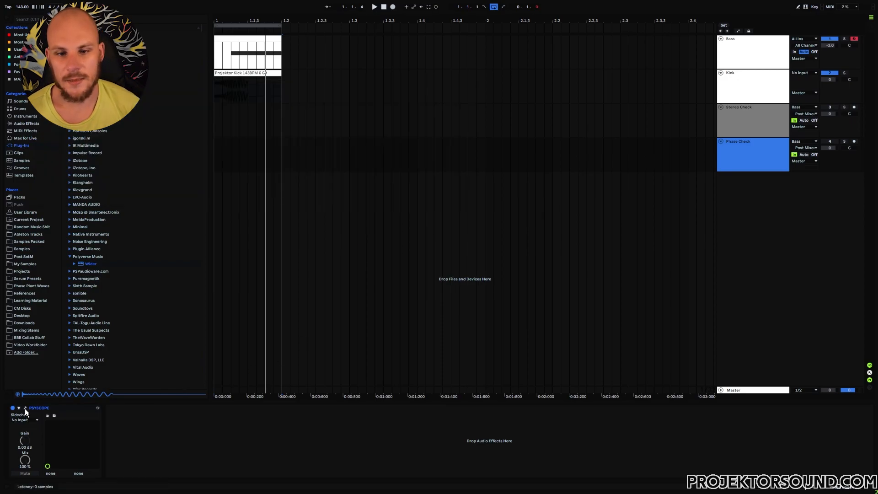
{"action": "left_click", "coordinate": [25, 408]}
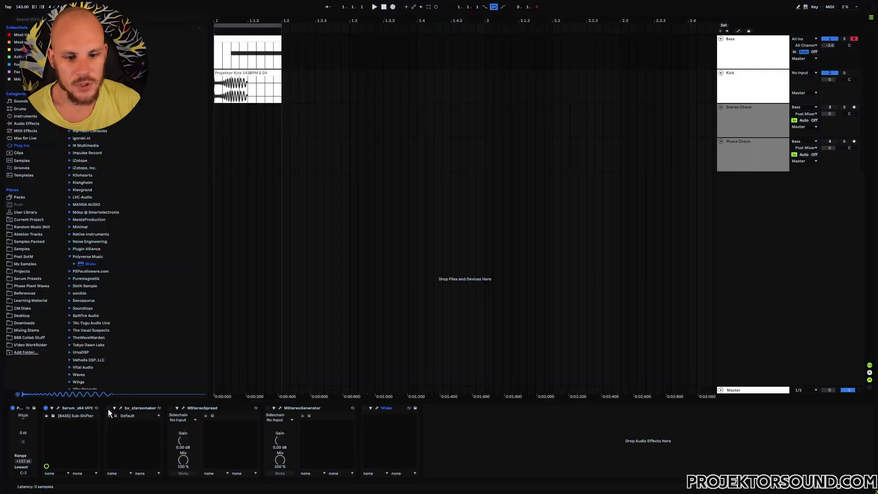
- Enable bx_stereomaker on the Bass track and open its plugin window
{"action": "left_click", "coordinate": [108, 408]}
{"action": "left_click", "coordinate": [120, 408]}
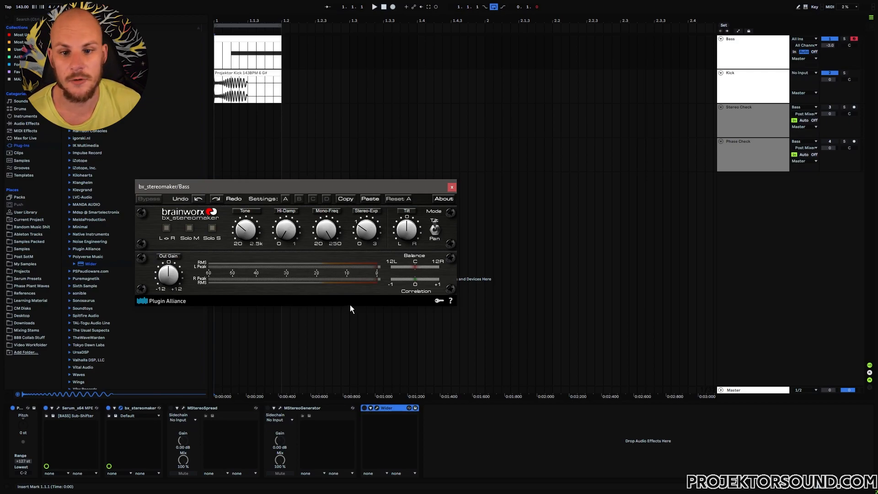
- Place the Stereo Check track's full-range MStereoScope beside bx_stereomaker and play the loop to check the bass's stereo width
{"action": "left_click", "coordinate": [740, 131]}
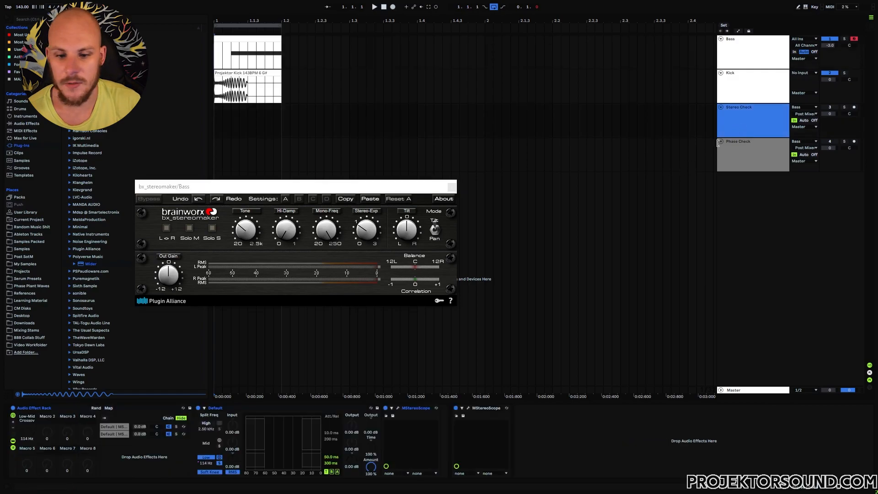
{"action": "left_click", "coordinate": [469, 407]}
{"action": "left_click_drag", "start_coordinate": [528, 97], "coordinate": [584, 97]}
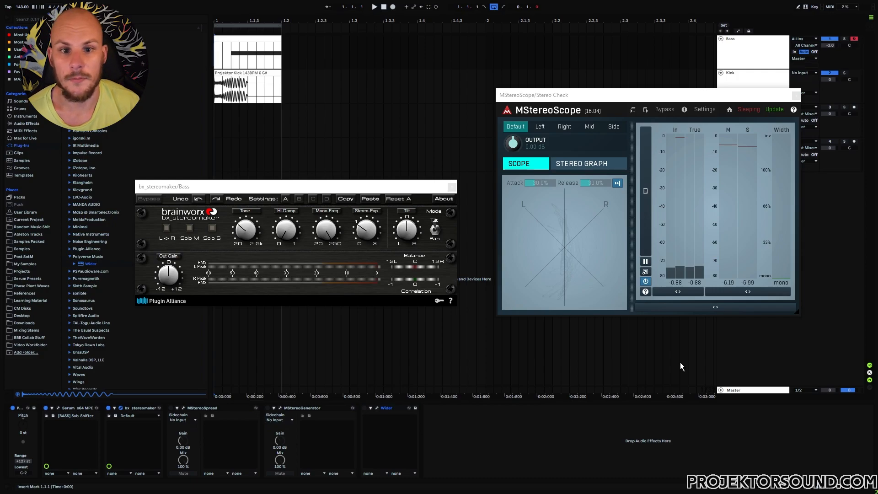
{"action": "key", "text": "space"}
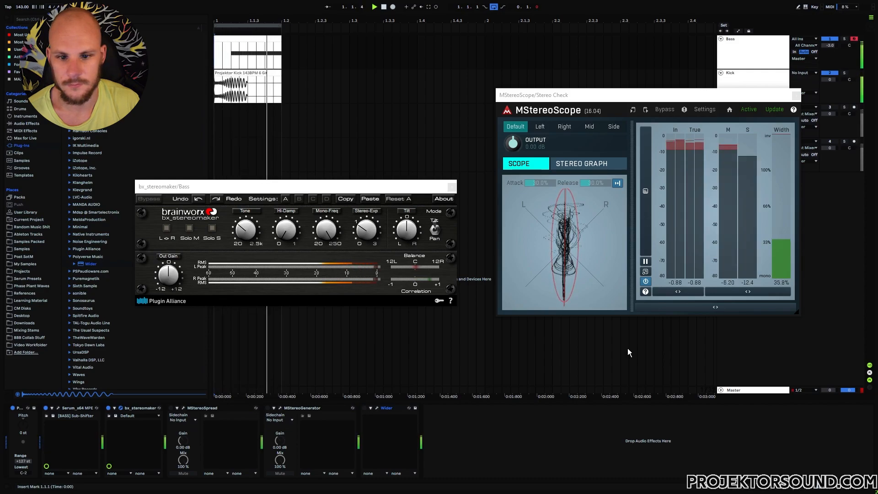
{"action": "key", "text": "space"}
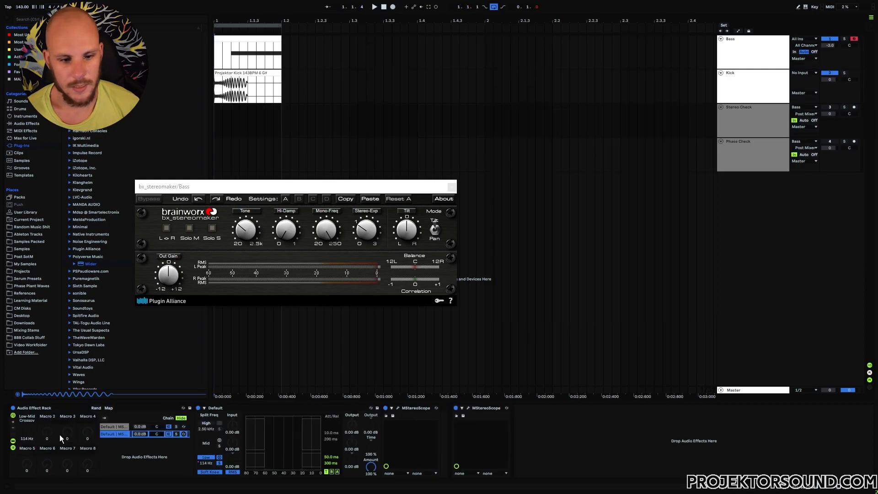
- Set the Low-Mid Crossover macro of the Stereo Check rack to 150 Hz
{"action": "left_click_drag", "start_coordinate": [26, 431], "coordinate": [26, 430]}
{"action": "type", "text": "1"}
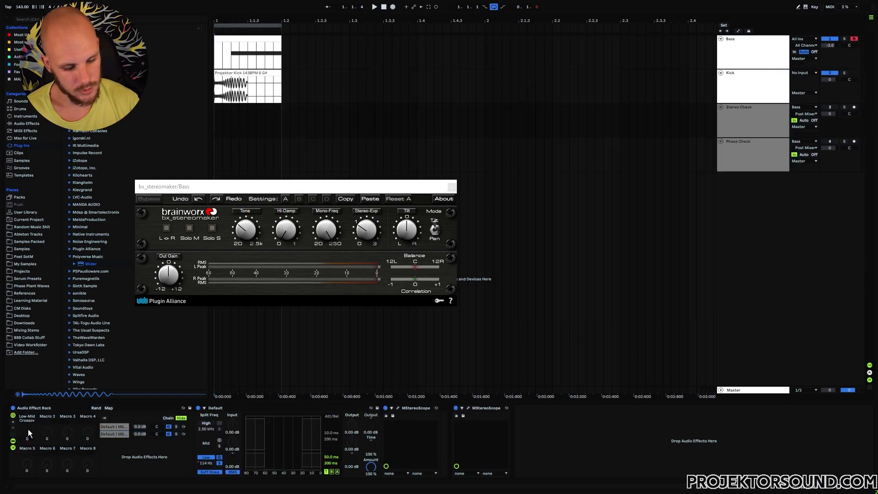
{"action": "type", "text": "50 Hz"}
{"action": "key", "text": "Return"}
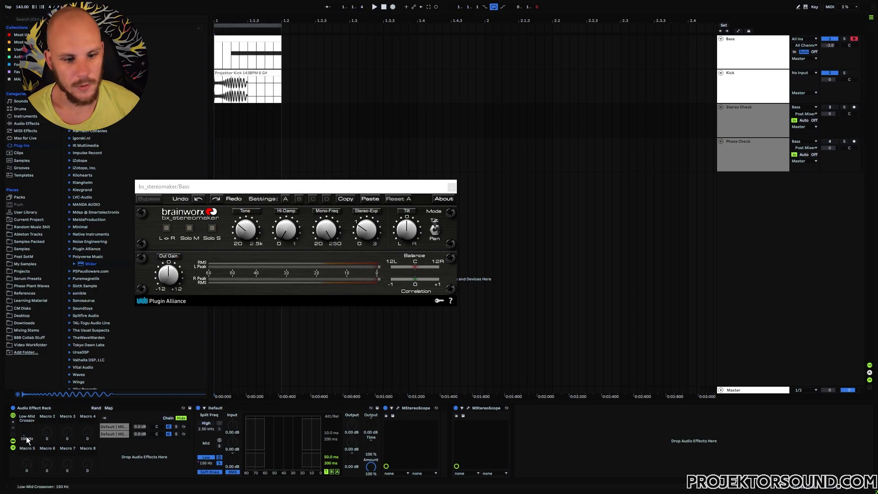
- Open the MStereoScope inside the Stereo Check rack and play the loop to check the low band's stereo width
{"action": "left_click", "coordinate": [398, 408]}
{"action": "key", "text": "space"}
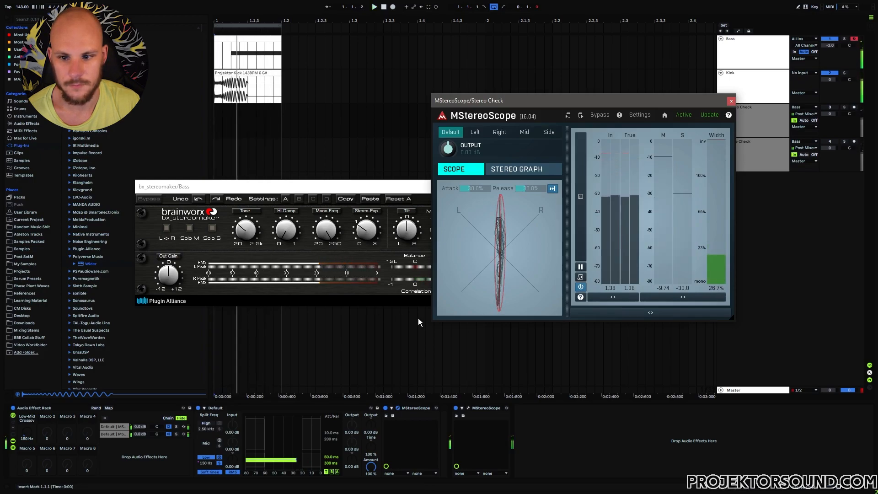
{"action": "key", "text": "space"}
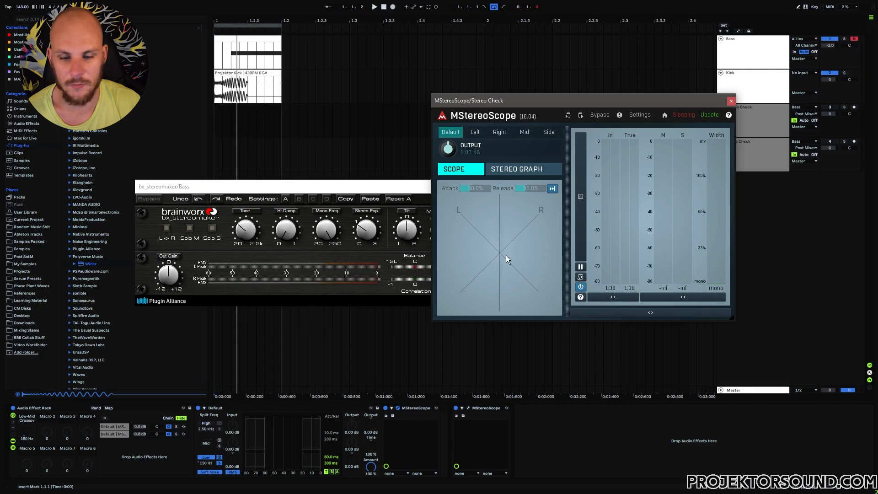
{"action": "key", "text": "space"}
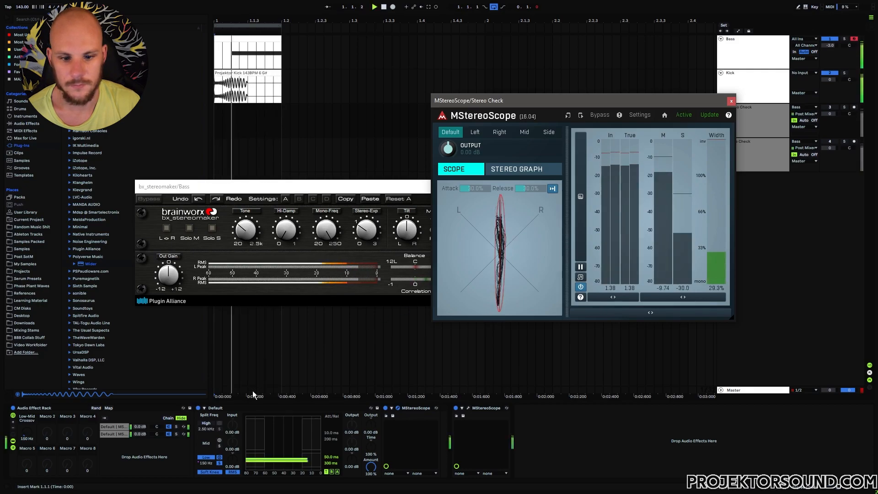
{"action": "key", "text": "space"}
- Close the MStereoScope and compare the bass waveform in the Phase Check PSYSCOPE with bx_stereomaker off and on during playback
{"action": "left_click", "coordinate": [753, 48]}
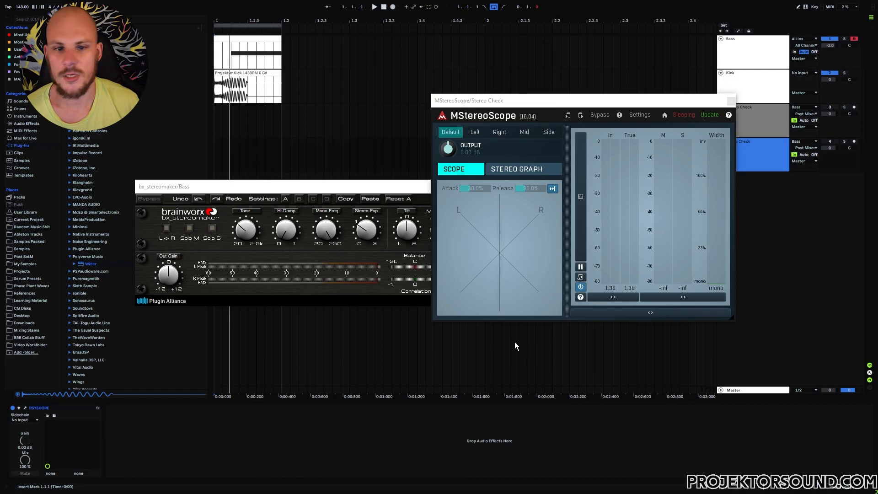
{"action": "left_click", "coordinate": [731, 101]}
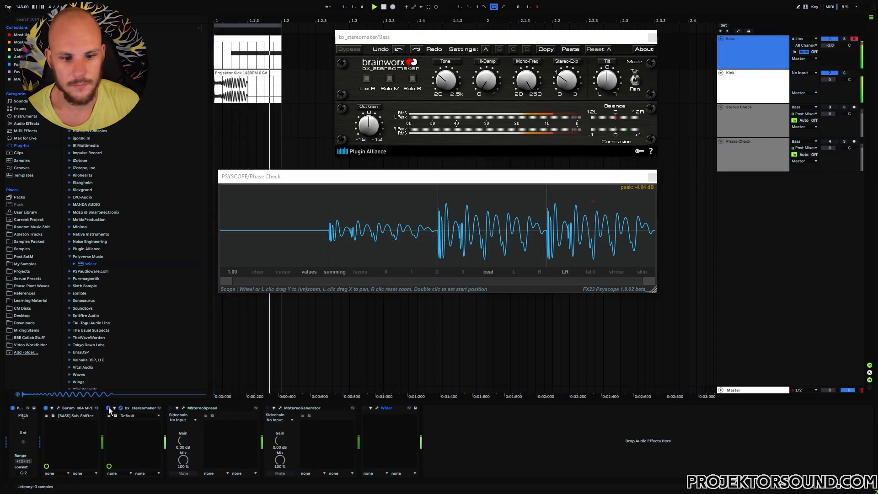
{"action": "left_click", "coordinate": [108, 408]}
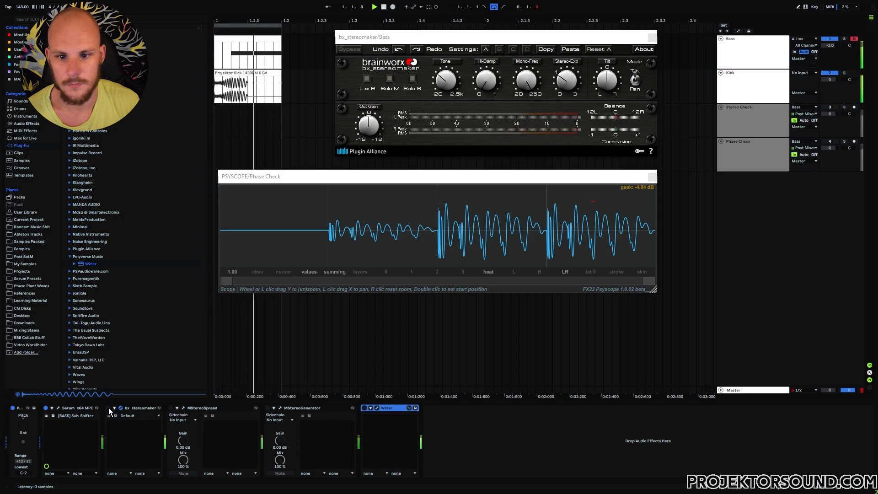
{"action": "left_click", "coordinate": [108, 408]}
{"action": "left_click", "coordinate": [109, 408]}
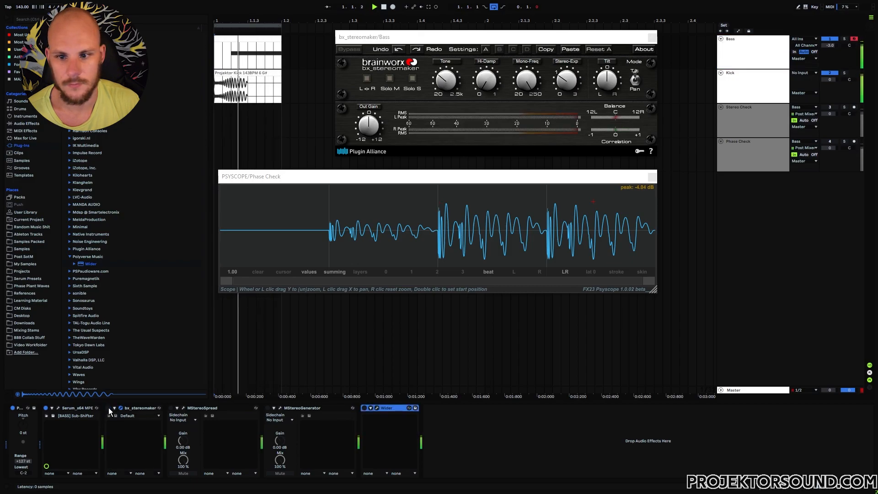
{"action": "left_click", "coordinate": [108, 407]}
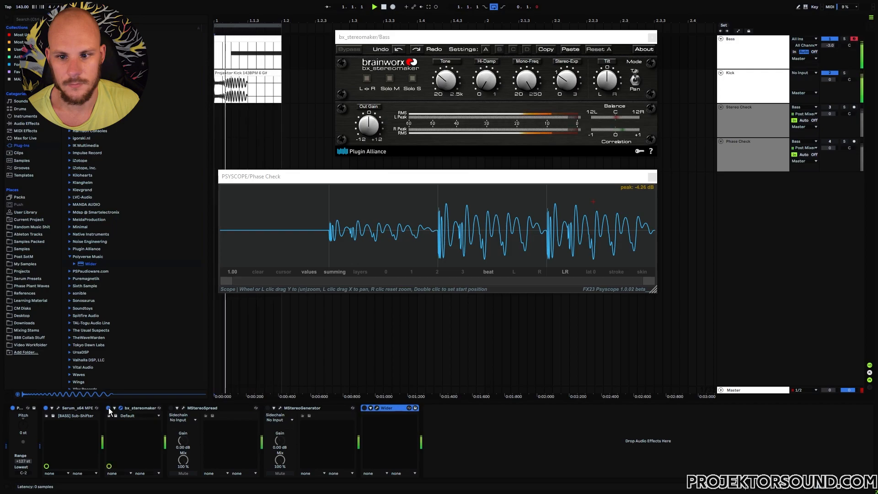
{"action": "key", "text": "space"}
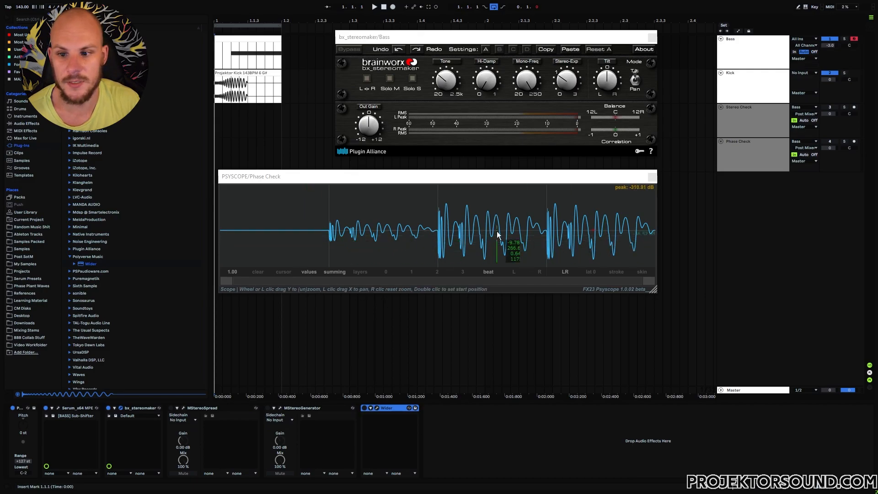
- Play the loop while viewing only the right channel, then only the left channel, in PSYSCOPE to check the bass's phase
{"action": "left_click", "coordinate": [420, 272]}
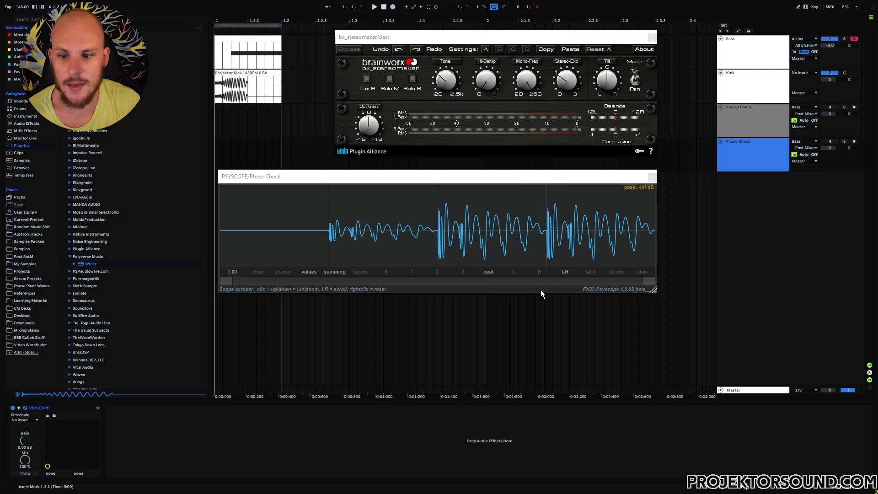
{"action": "left_click", "coordinate": [540, 274]}
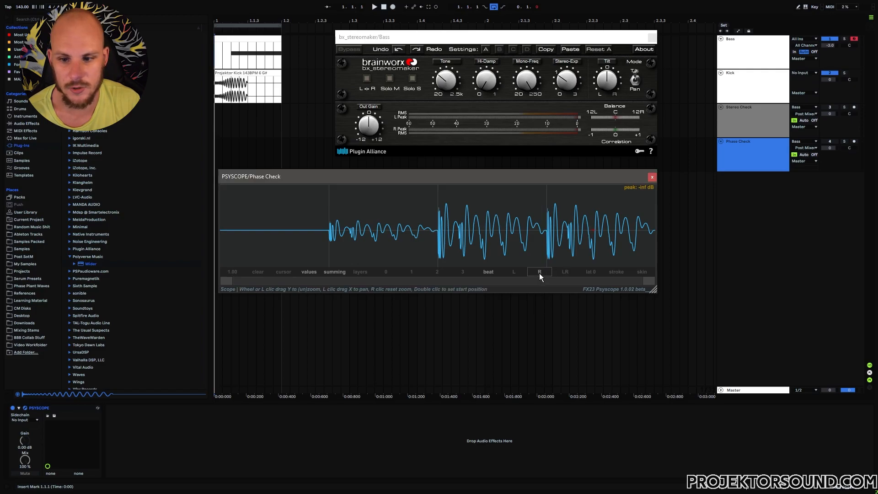
{"action": "key", "text": "space"}
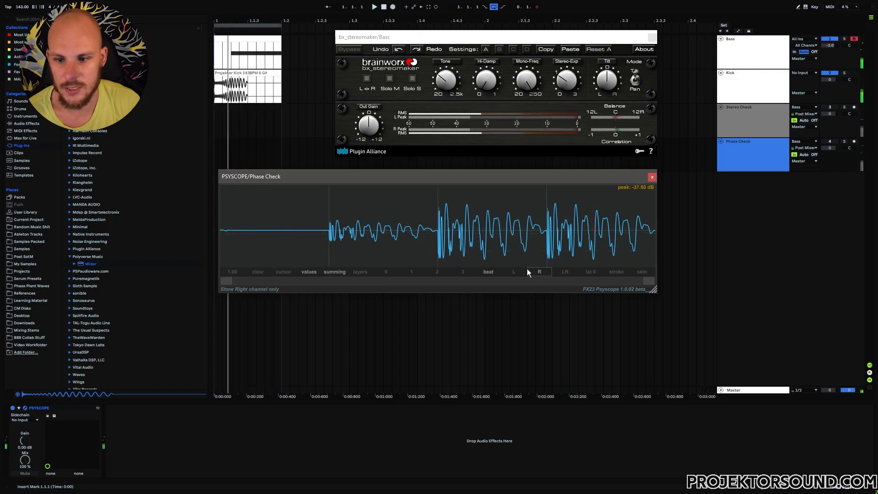
{"action": "left_click", "coordinate": [514, 271]}
{"action": "key", "text": "space"}
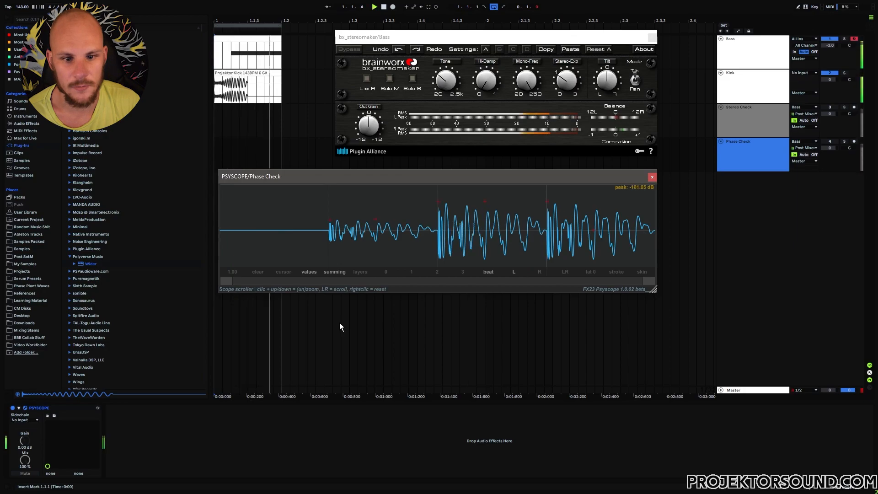
{"action": "key", "text": "space"}
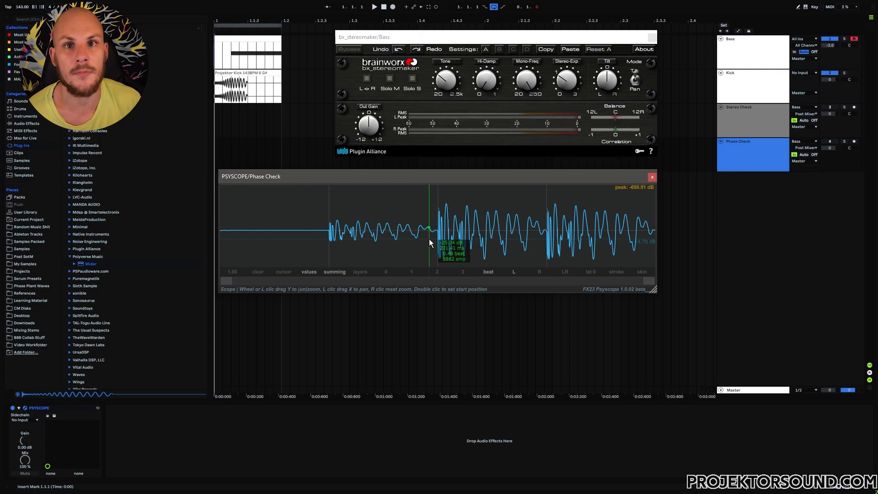
{"action": "left_click", "coordinate": [402, 372]}
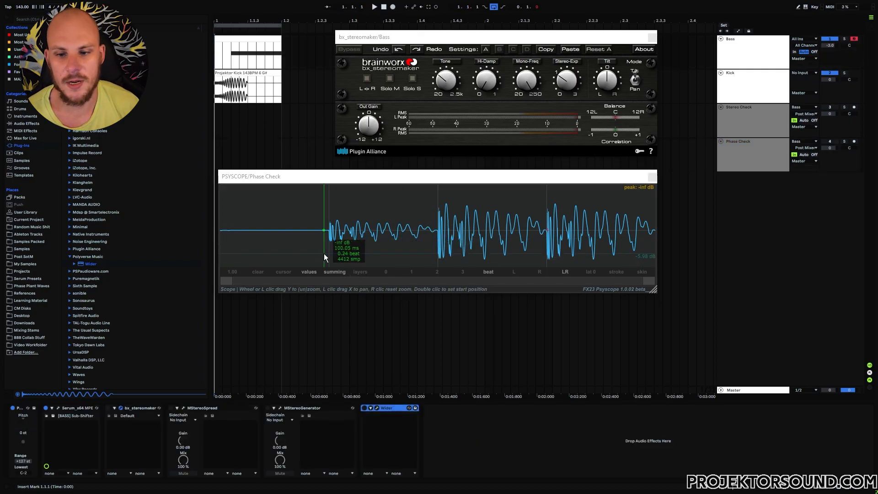
{"action": "key", "text": "space"}
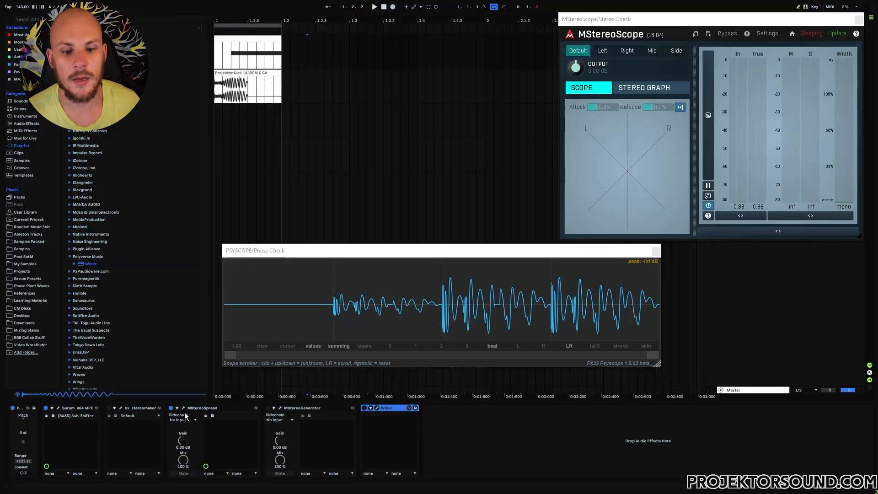
- Open the MStereoSpread window on the Bass track and play the loop to check its stereo width and waveform in the scopes
{"action": "left_click", "coordinate": [183, 410]}
{"action": "key", "text": "space"}
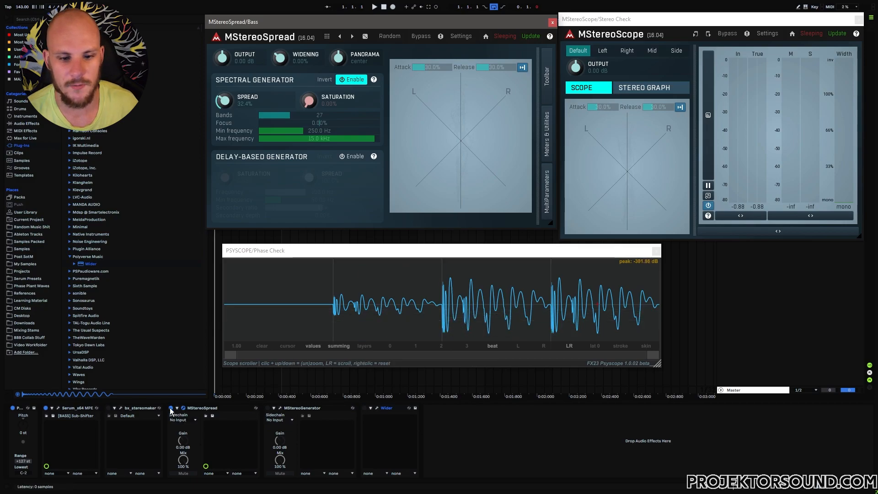
{"action": "key", "text": "space"}
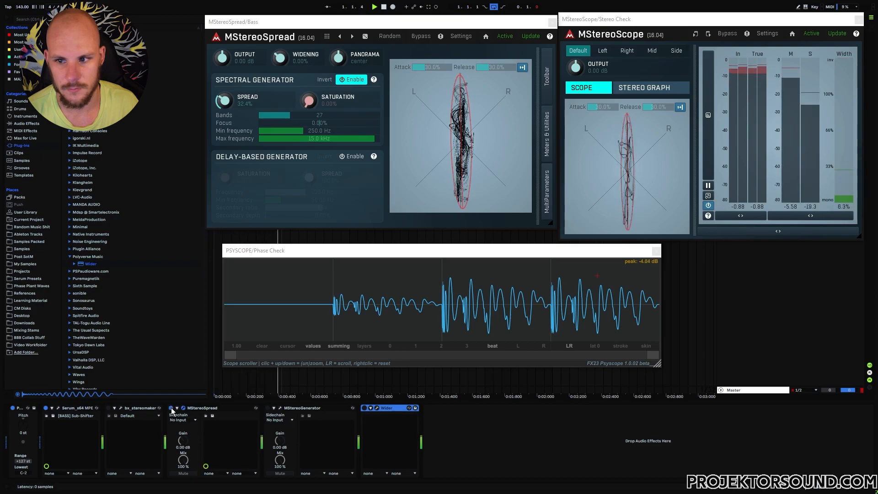
{"action": "key", "text": "space"}
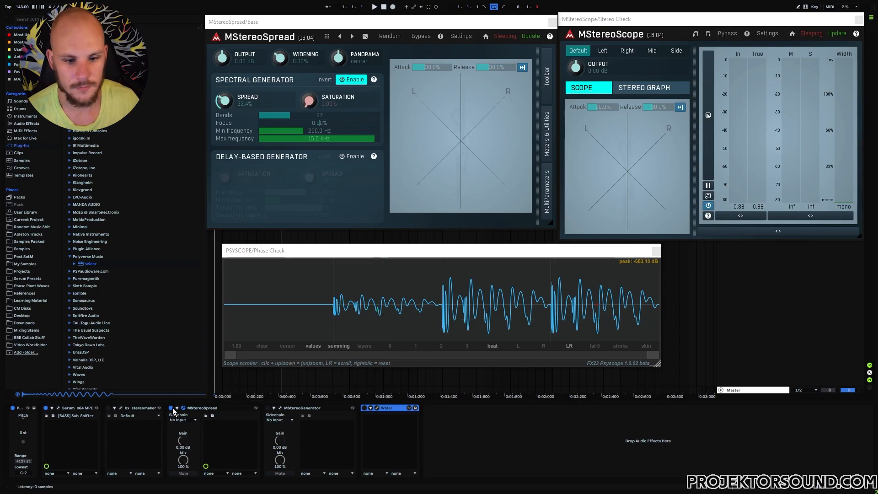
- Play the loop and compare MStereoSpread with bx_stereomaker in the scopes by enabling one at a time, ending with MStereoSpread enabled
{"action": "key", "text": "space"}
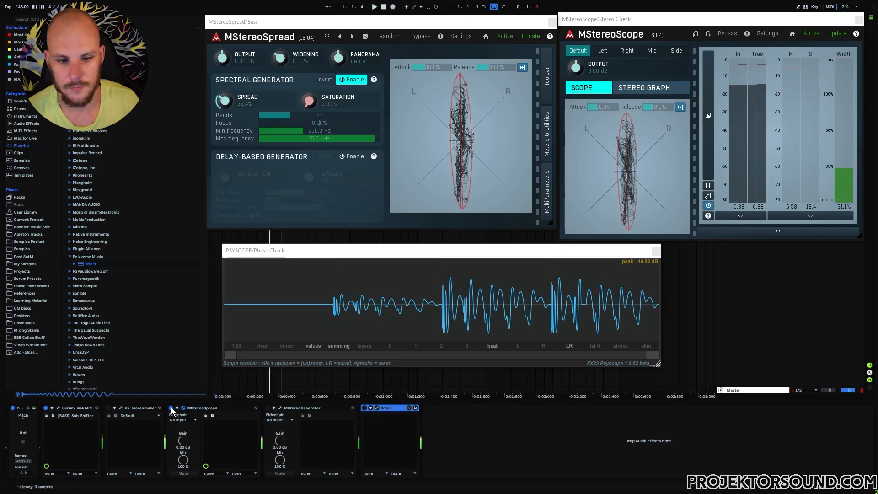
{"action": "left_click", "coordinate": [170, 407]}
{"action": "left_click", "coordinate": [108, 407]}
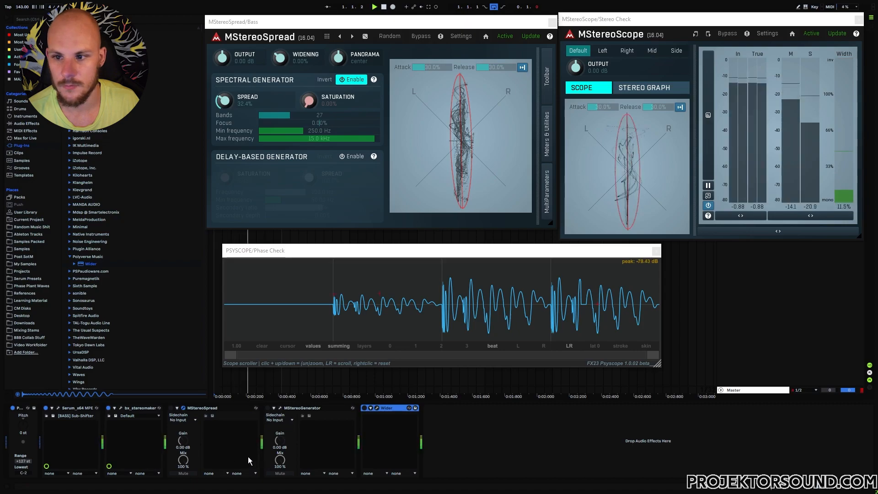
{"action": "left_click", "coordinate": [109, 408]}
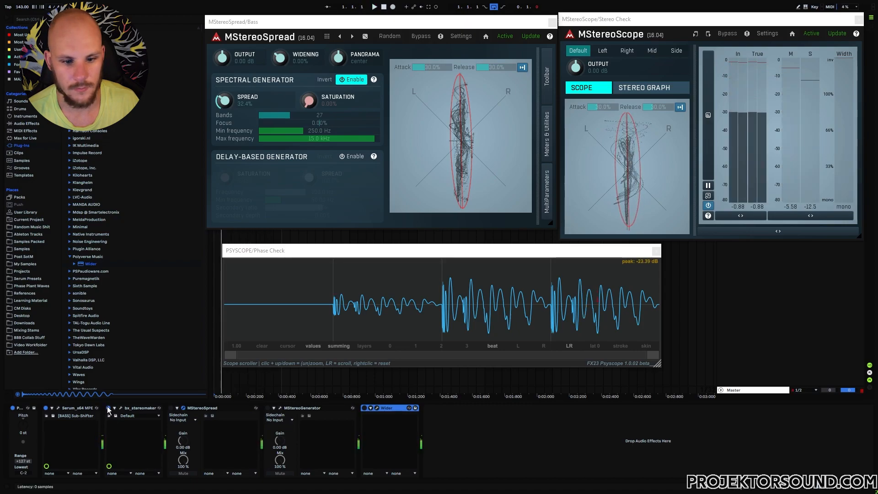
{"action": "left_click", "coordinate": [170, 408]}
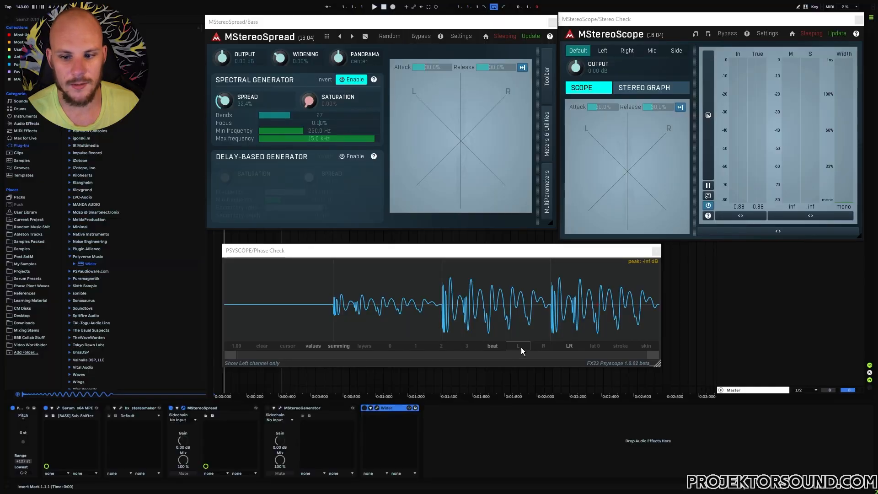
- Play the loop through MStereoSpread while viewing only the left channel, then only the right channel, in PSYSCOPE to check the phase
{"action": "left_click", "coordinate": [518, 346]}
{"action": "key", "text": "space"}
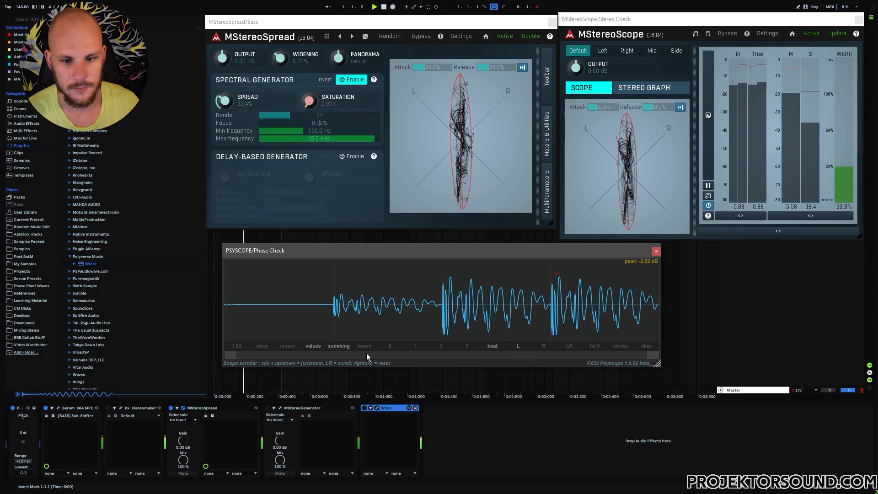
{"action": "left_click", "coordinate": [542, 346]}
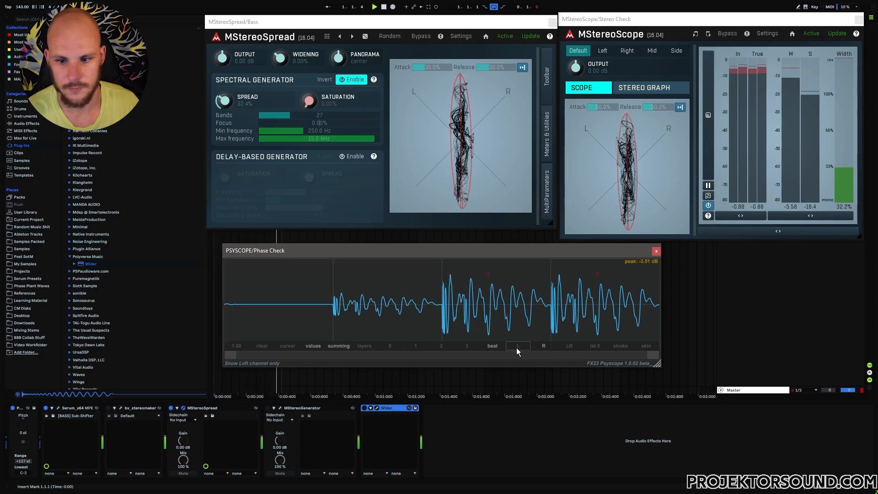
{"action": "key", "text": "space"}
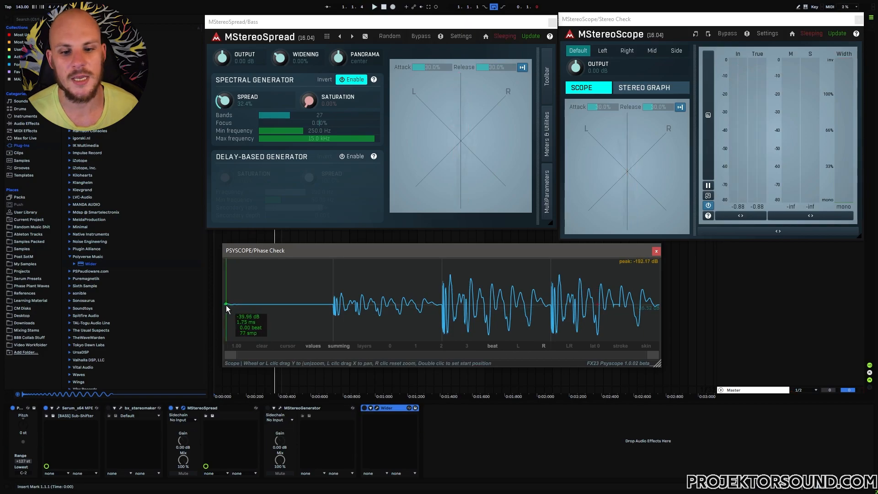
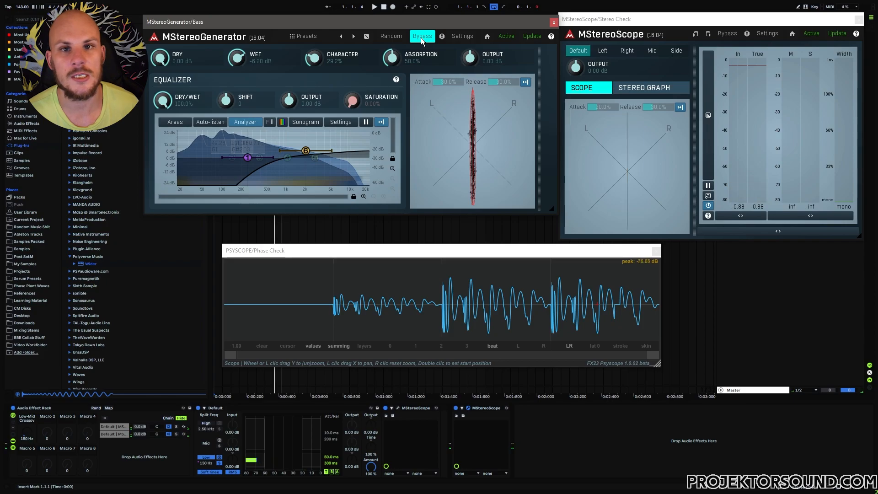
- Play the loop and compare the separate left and right channel waveforms in PSYSCOPE with MStereoGenerator bypassed and active
{"action": "left_click", "coordinate": [546, 346]}
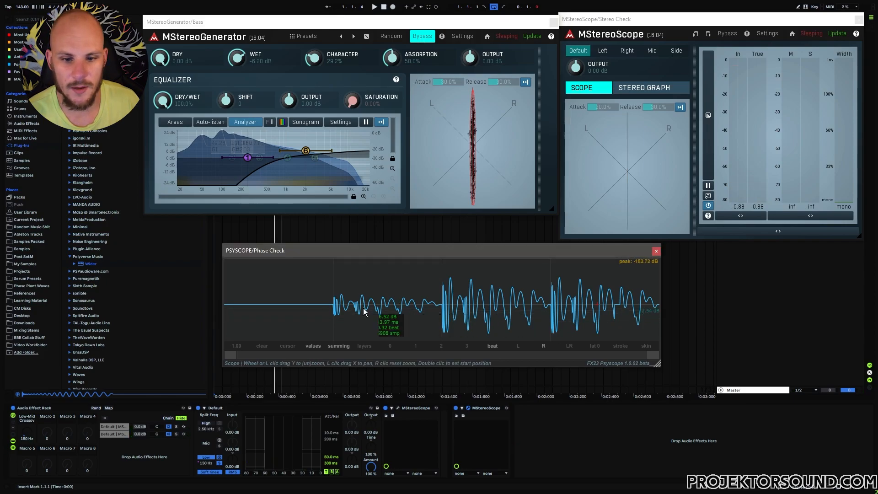
{"action": "key", "text": "space"}
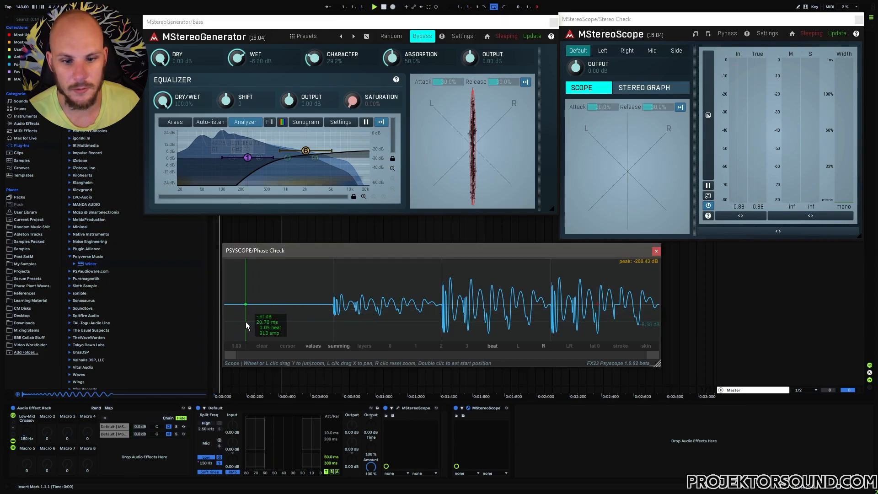
{"action": "left_click", "coordinate": [422, 36]}
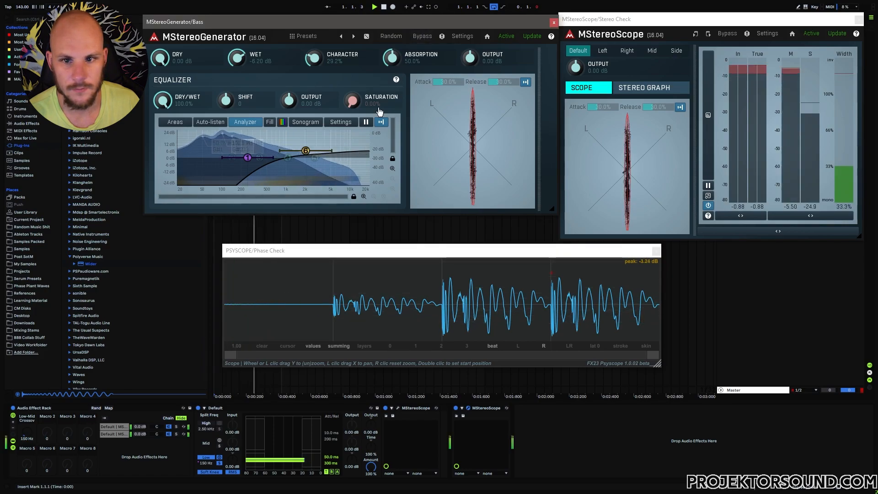
{"action": "left_click", "coordinate": [526, 347]}
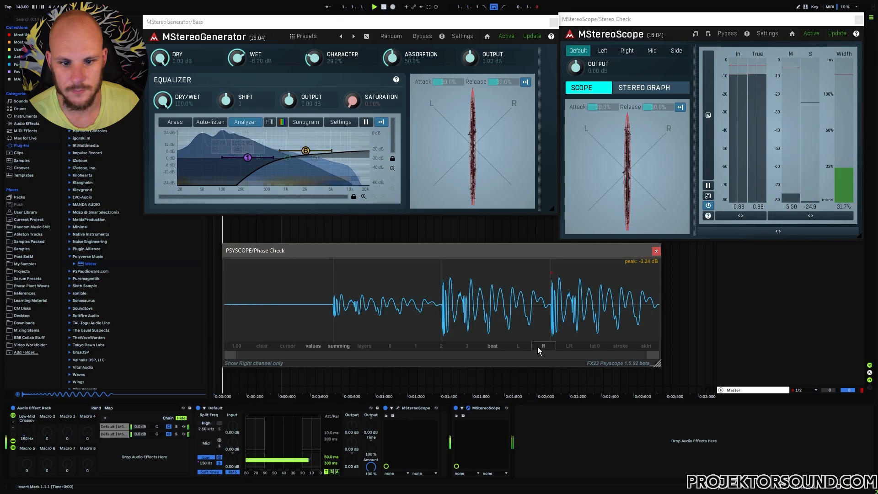
{"action": "key", "text": "space"}
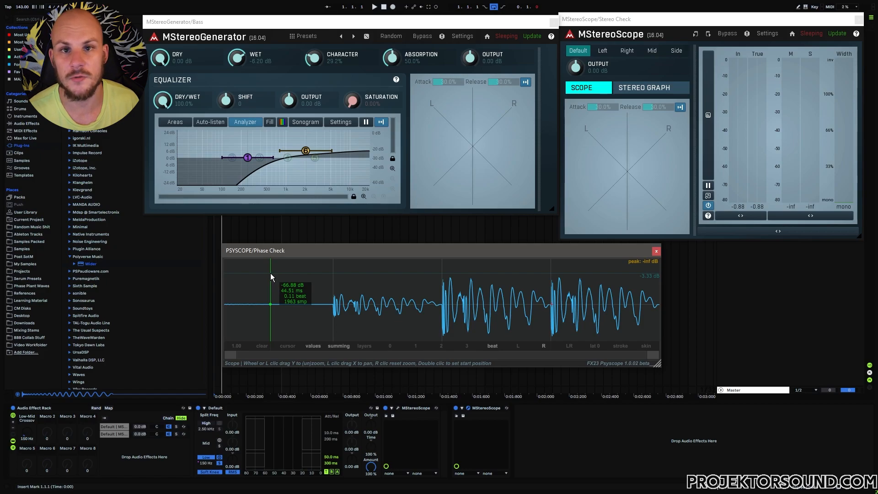
- Play the loop with the Stereo Check rack's low-band MStereoScope open to check MStereoGenerator's width in the low end
{"action": "left_click", "coordinate": [387, 412]}
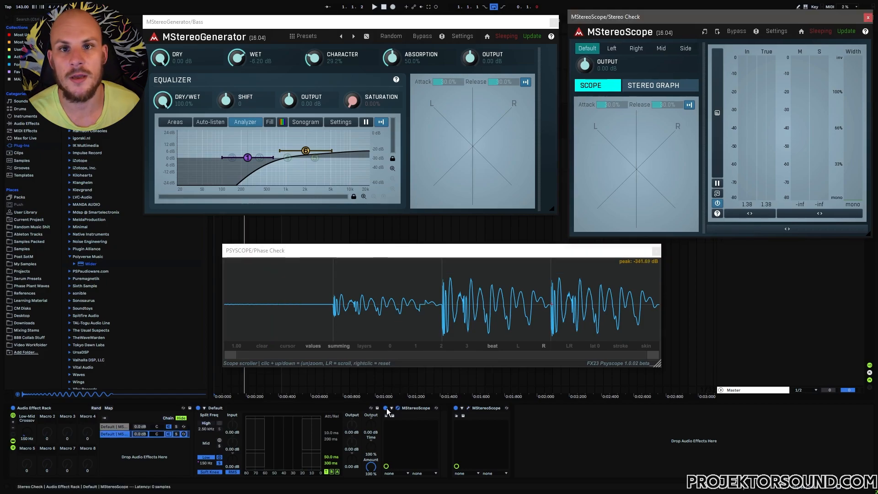
{"action": "key", "text": "space"}
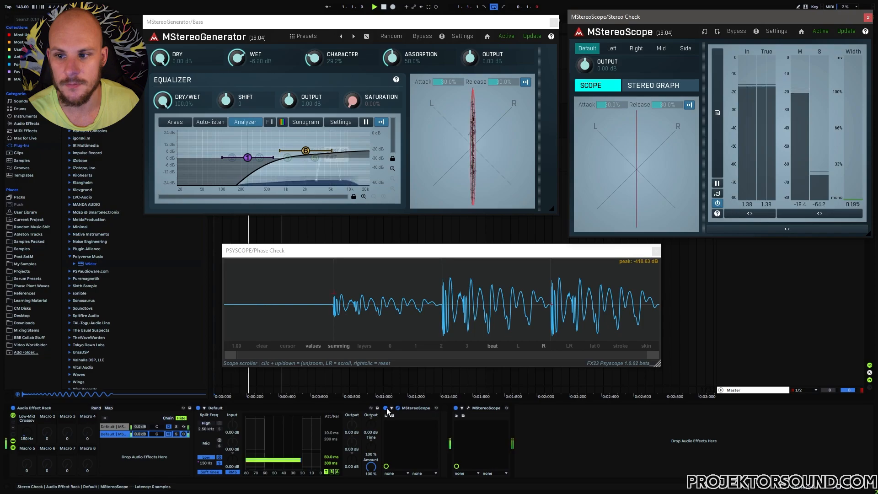
{"action": "key", "text": "space"}
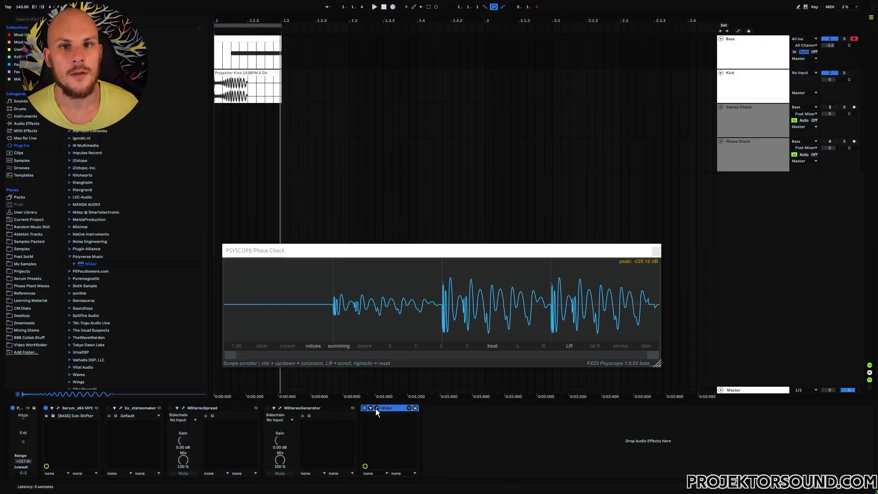
- Open the Wider window on the Bass track and play the loop to check its stereo width in MStereoScope and waveform in PSYSCOPE
{"action": "left_click", "coordinate": [377, 408]}
{"action": "key", "text": "space"}
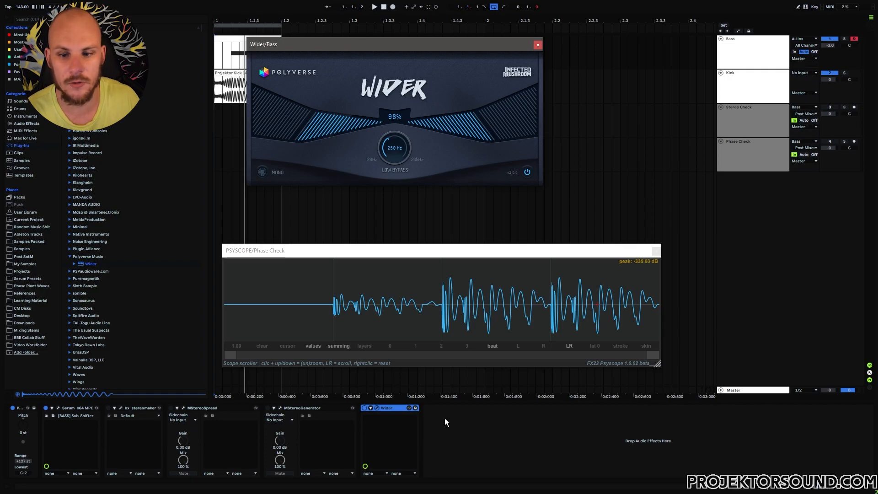
{"action": "key", "text": "space"}
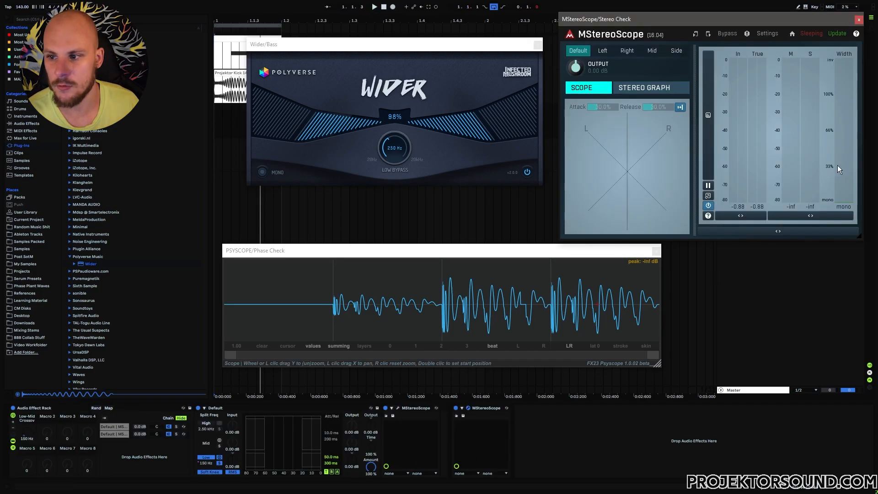
{"action": "key", "text": "space"}
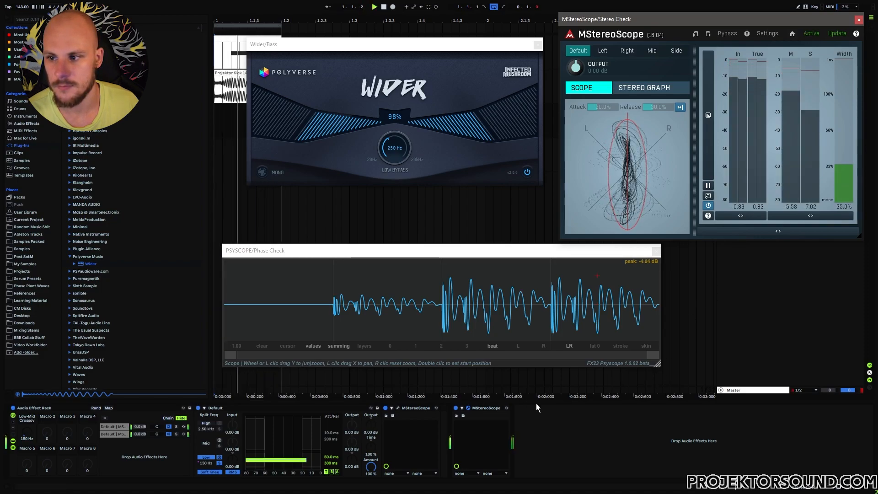
{"action": "key", "text": "space"}
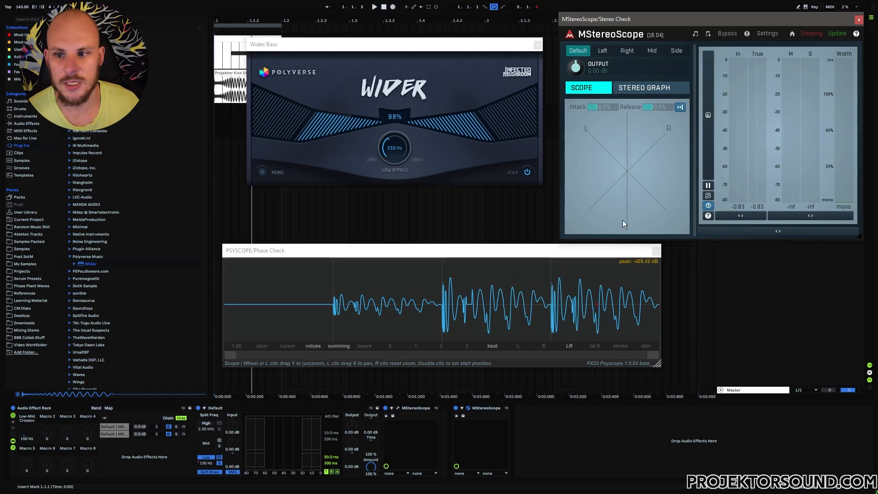
{"action": "key", "text": "space"}
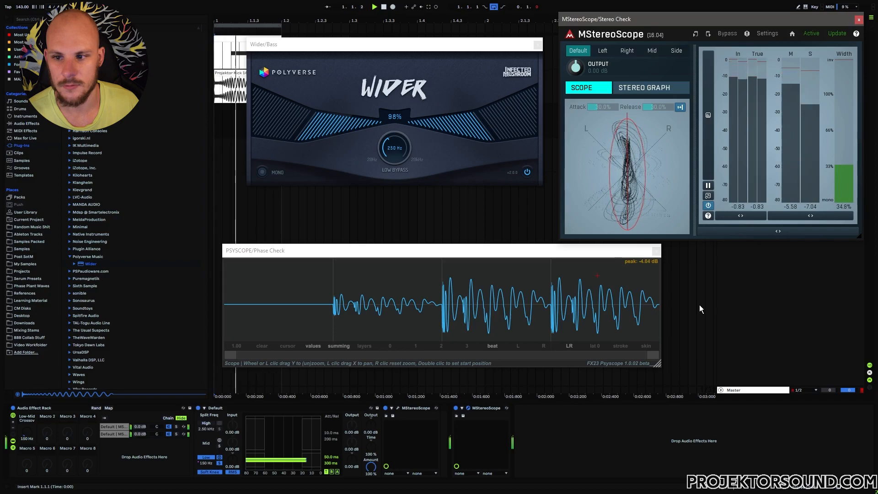
{"action": "key", "text": "space"}
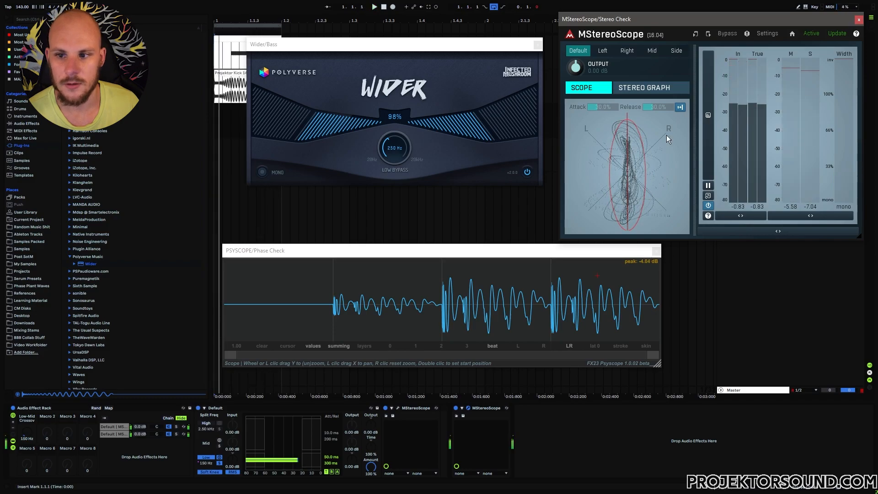
- Compare the stereo images of MStereoGenerator and Wider in MStereoScope by playing the loop with only one of them enabled at a time
{"action": "left_click", "coordinate": [365, 408]}
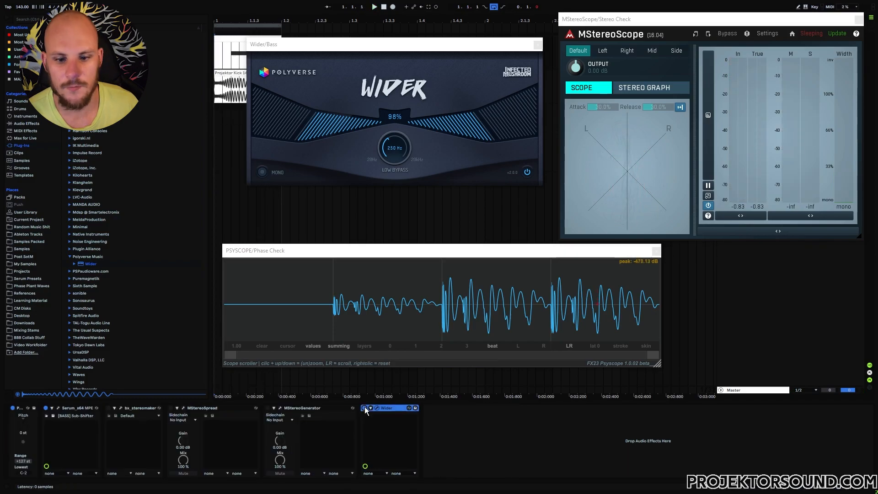
{"action": "left_click", "coordinate": [268, 409]}
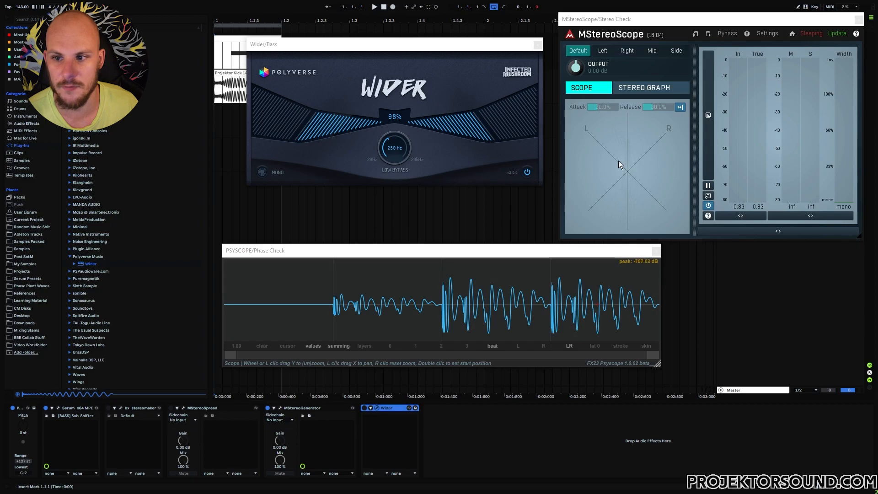
{"action": "key", "text": "space"}
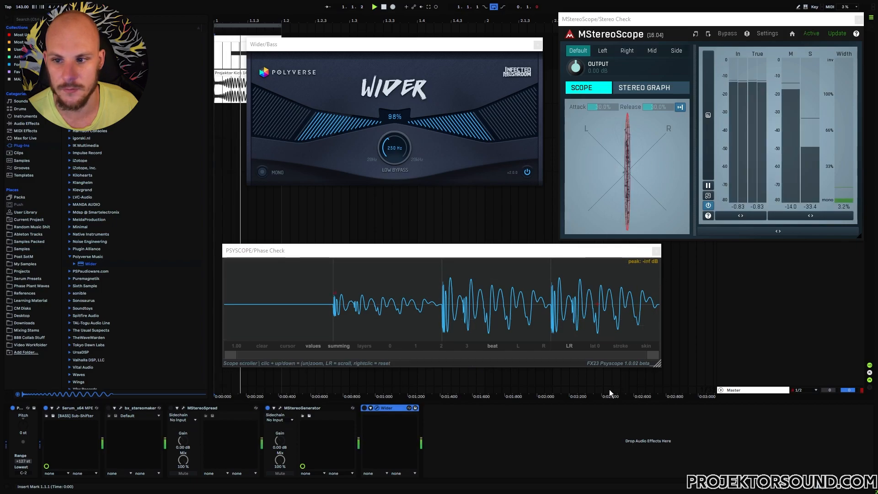
{"action": "left_click", "coordinate": [364, 410]}
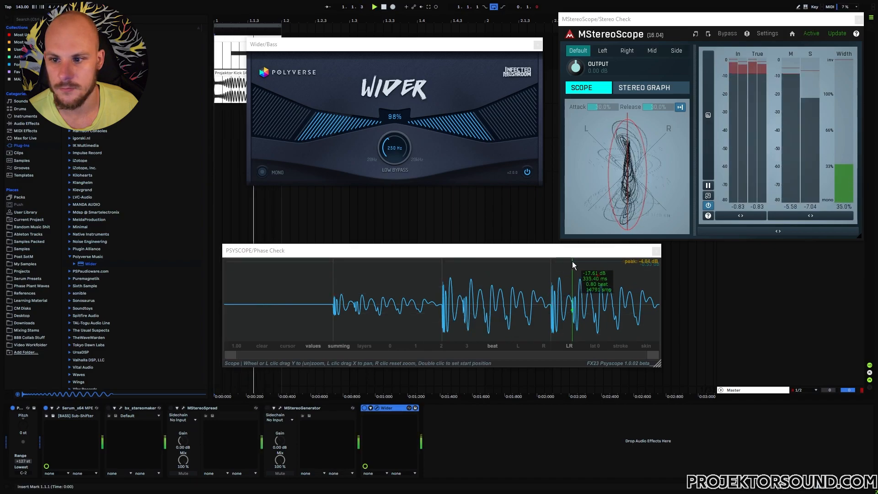
{"action": "left_click", "coordinate": [269, 409]}
{"action": "left_click", "coordinate": [363, 408]}
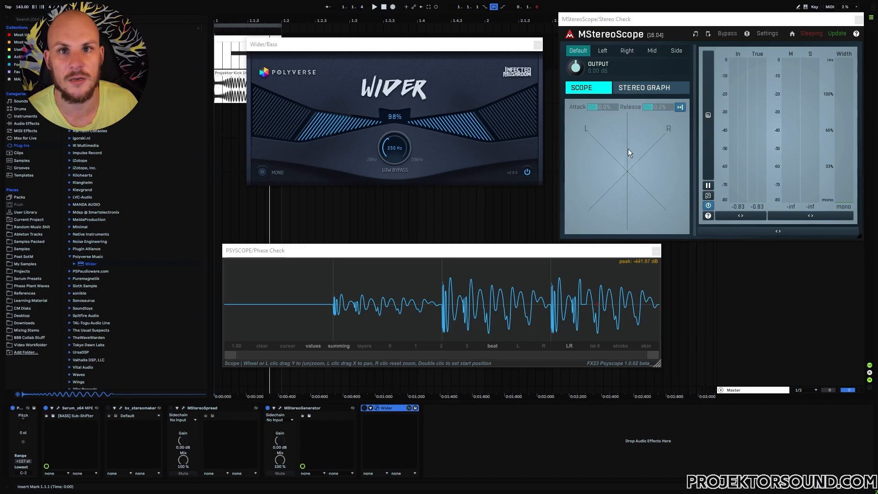
{"action": "key", "text": "space"}
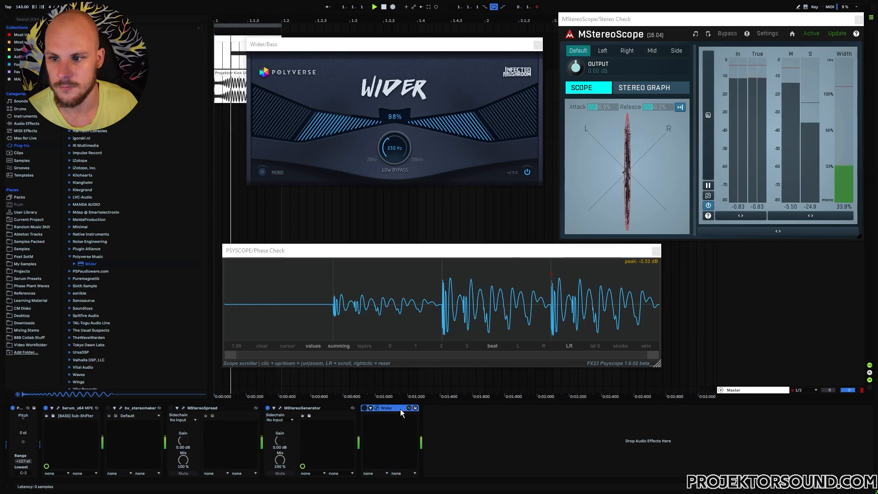
{"action": "key", "text": "space"}
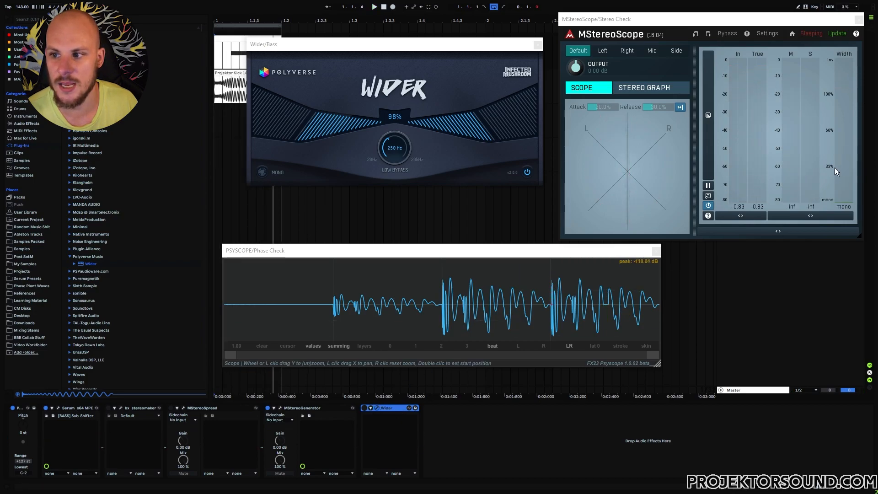
{"action": "key", "text": "space"}
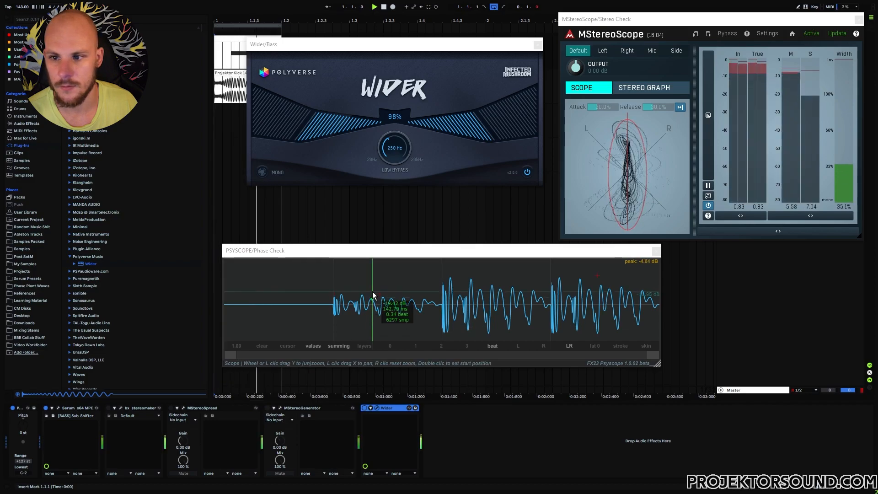
{"action": "key", "text": "space"}
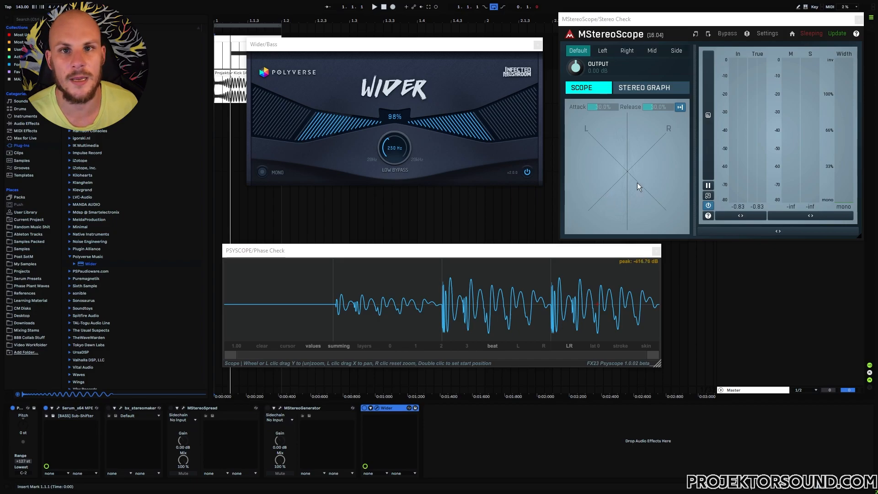
- View only the right channel in PSYSCOPE and play the loop through Wider to check the phase at the waveform's start
{"action": "left_click", "coordinate": [544, 346]}
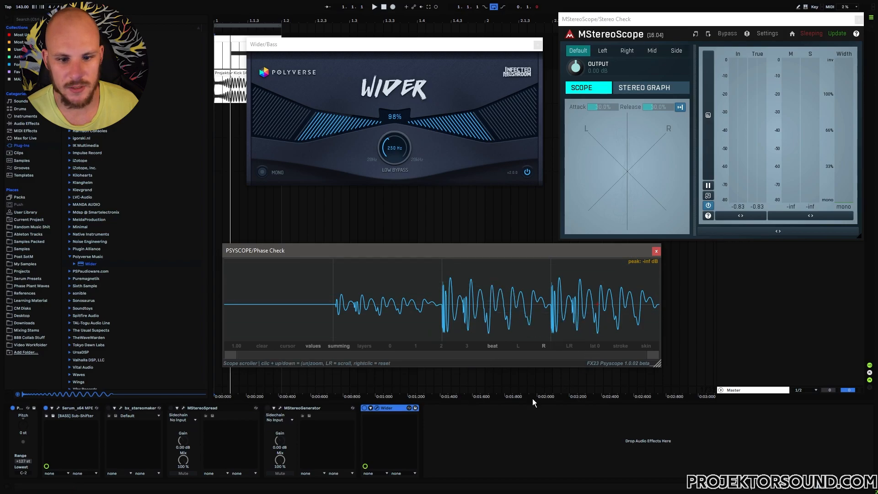
{"action": "key", "text": "space"}
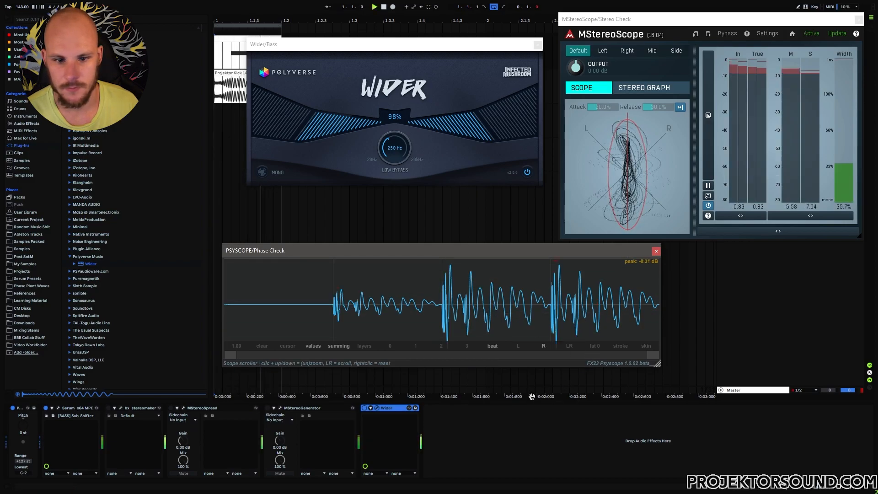
{"action": "key", "text": "space"}
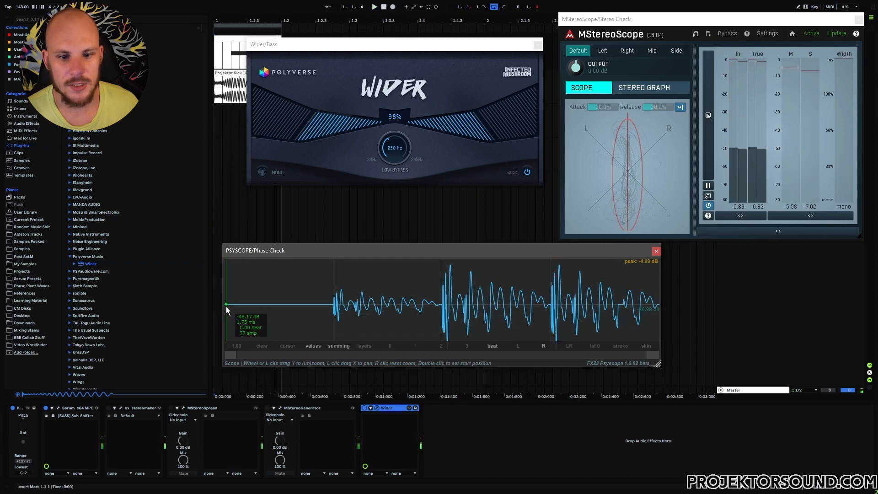
{"action": "double_click", "coordinate": [225, 307]}
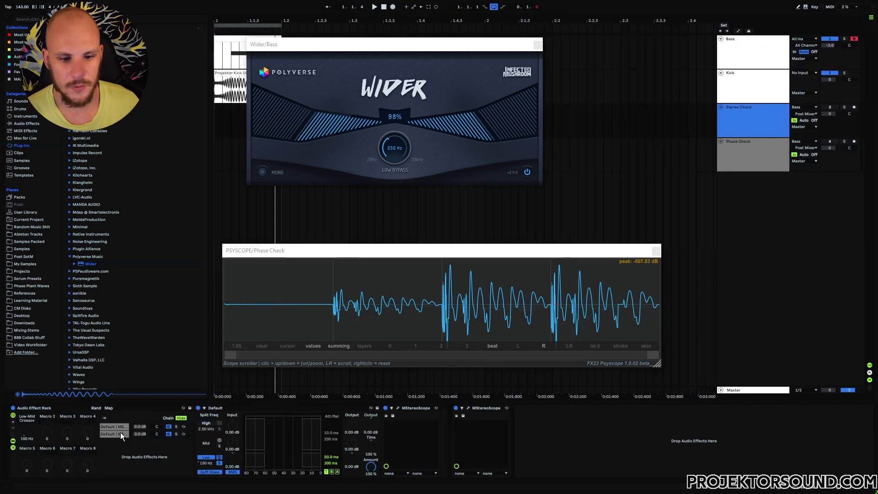
- Play the loop with the Stereo Check rack's low-band MStereoScope open to check Wider's width in the low end
{"action": "left_click", "coordinate": [119, 434]}
{"action": "key", "text": "space"}
{"action": "left_click", "coordinate": [397, 407]}
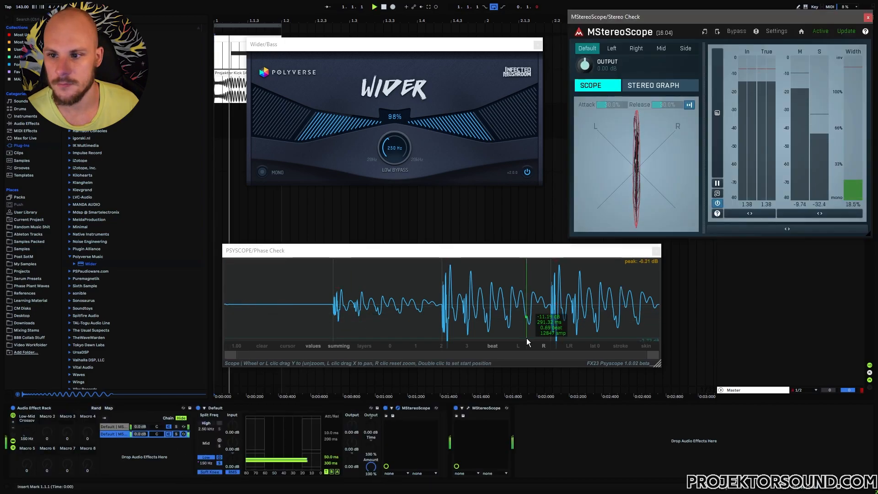
{"action": "key", "text": "space"}
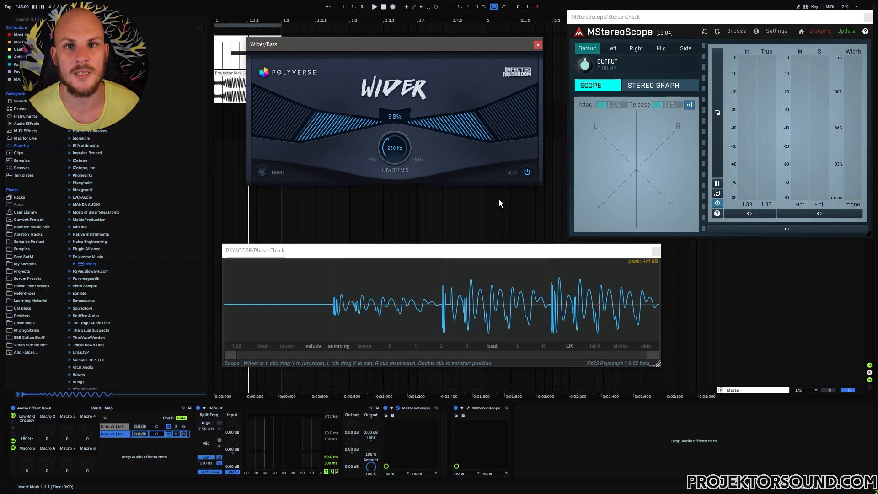
- Close the Wider, MStereoScope and PSYSCOPE plugin windows
{"action": "left_click", "coordinate": [538, 44]}
{"action": "left_click", "coordinate": [868, 17]}
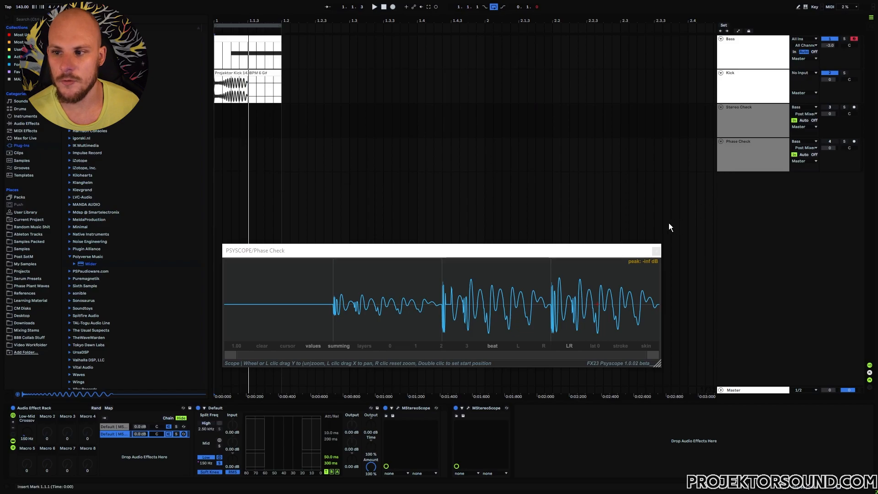
{"action": "left_click", "coordinate": [655, 251]}
- Open PSYSCOPE from the Phase Check track and view only the left channel, then return to the combined LR view
{"action": "left_click", "coordinate": [743, 159]}
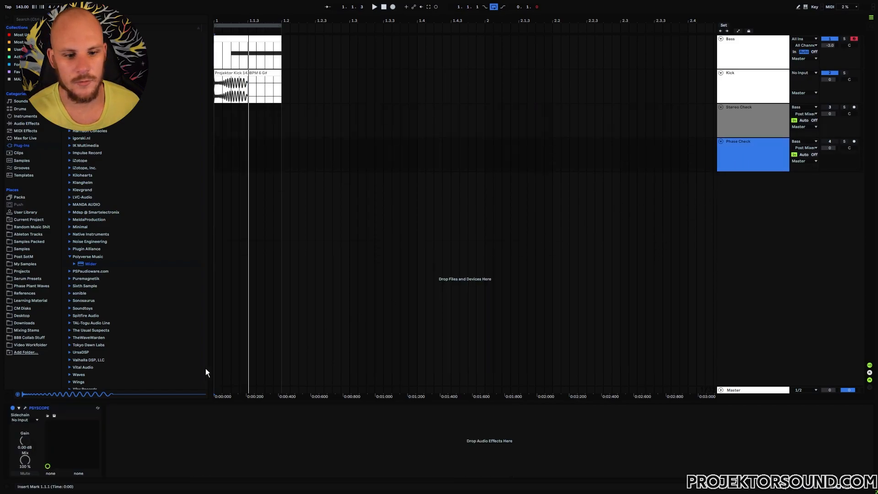
{"action": "left_click", "coordinate": [25, 409]}
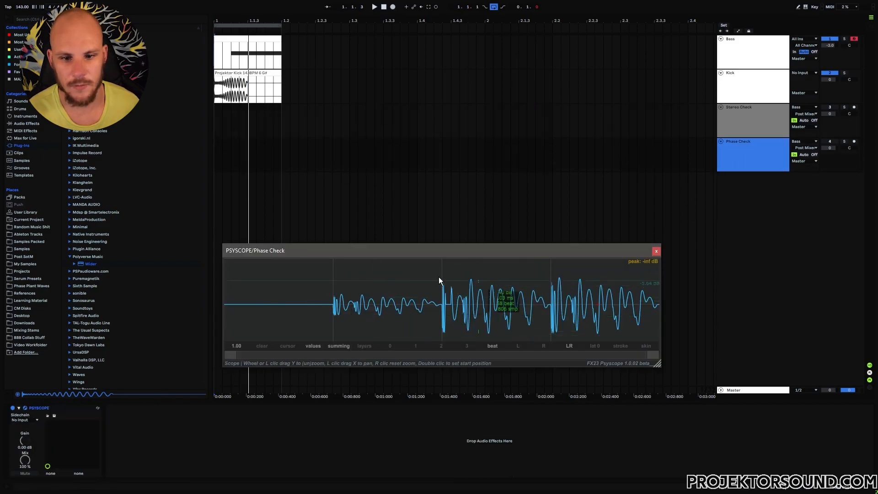
{"action": "left_click", "coordinate": [513, 347]}
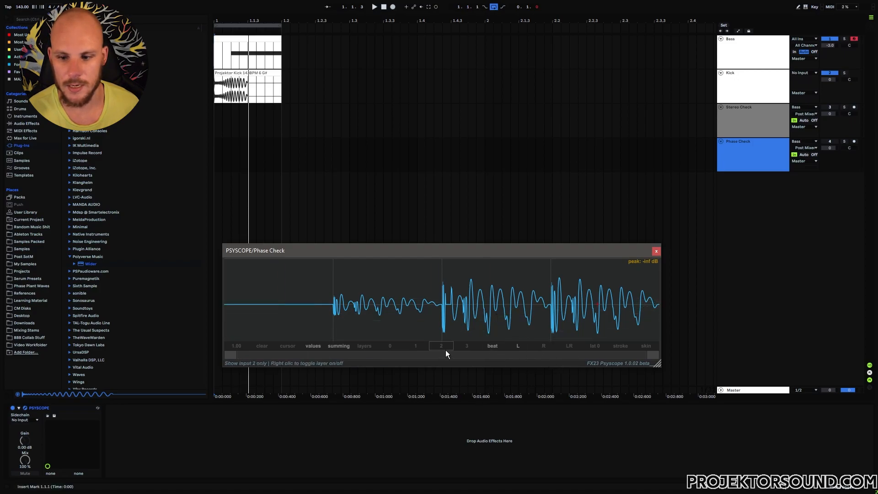
{"action": "left_click", "coordinate": [570, 345]}
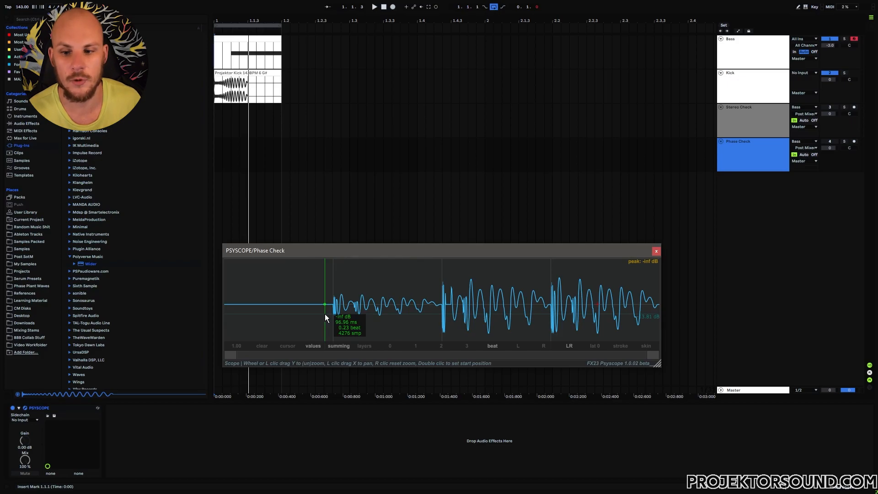
- Compare the band settings of the Stereo Check rack's two chains and open the low-band chain's second MStereoScope
{"action": "key", "text": "Up"}
{"action": "left_click", "coordinate": [116, 435]}
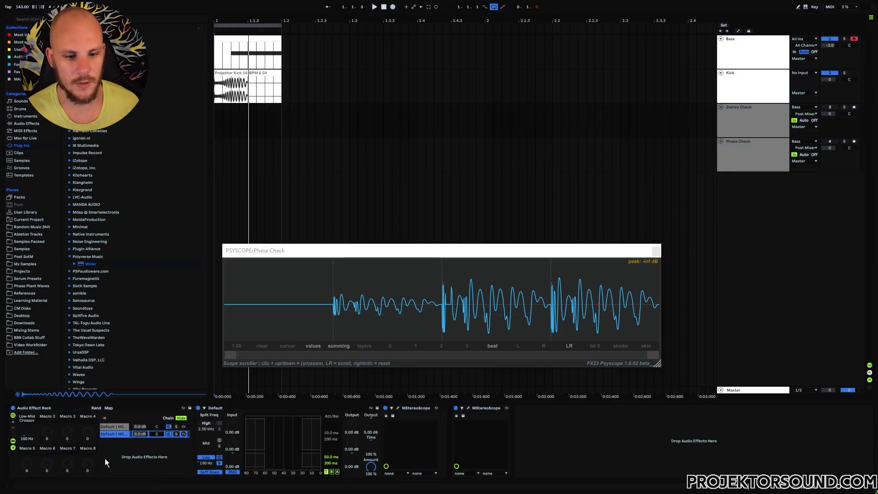
{"action": "left_click", "coordinate": [111, 427]}
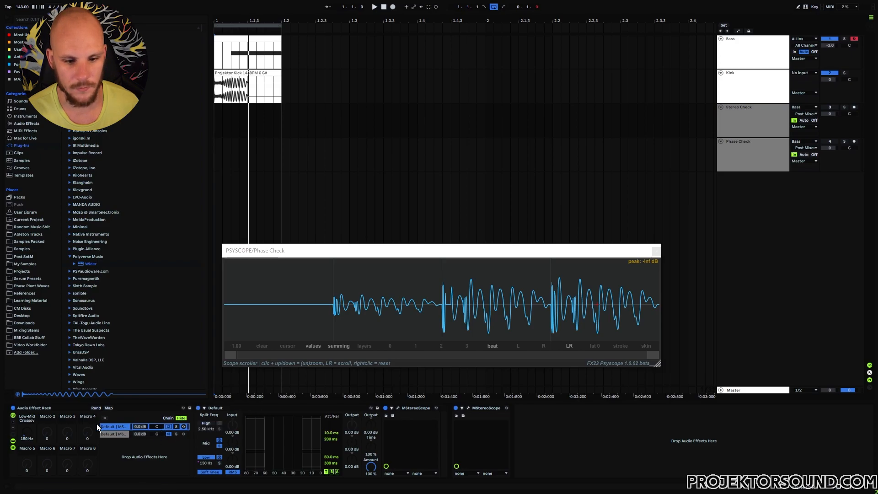
{"action": "left_click", "coordinate": [120, 434]}
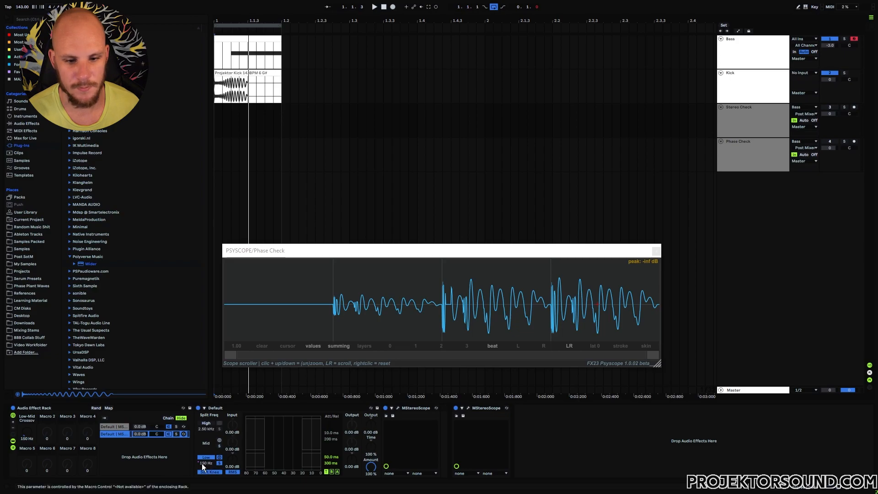
{"action": "left_click", "coordinate": [115, 426]}
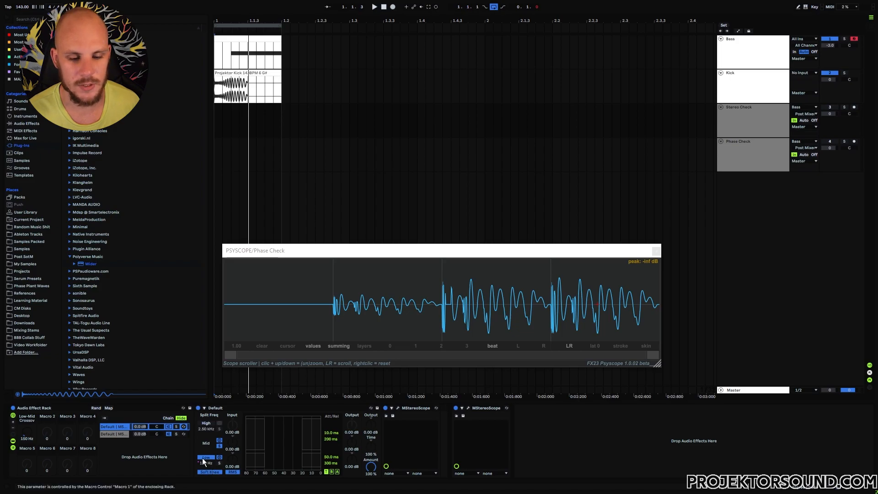
{"action": "left_click", "coordinate": [120, 433]}
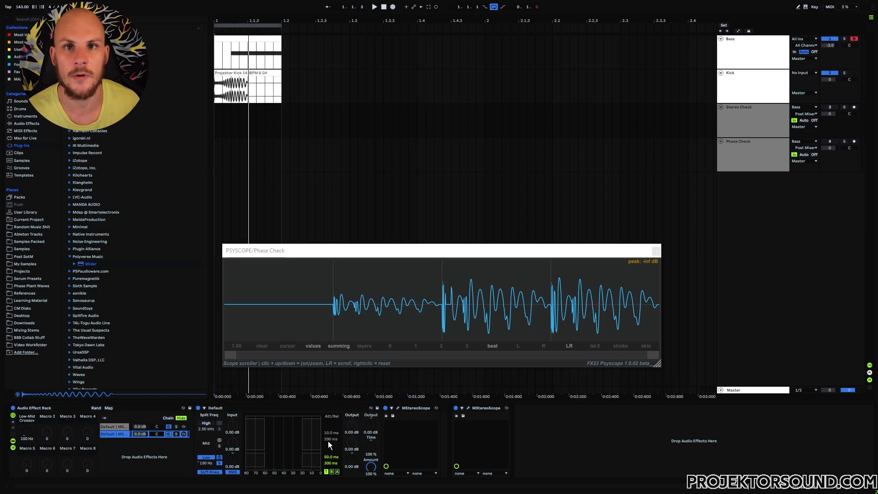
{"action": "left_click", "coordinate": [468, 408]}
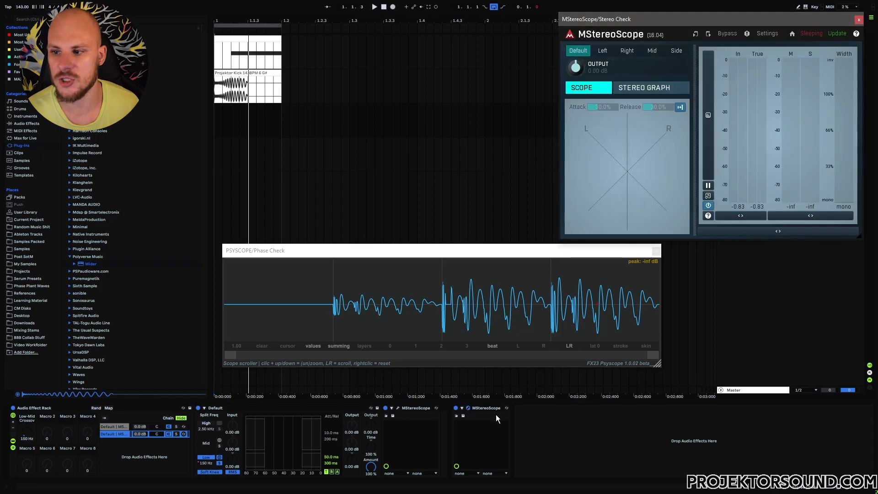